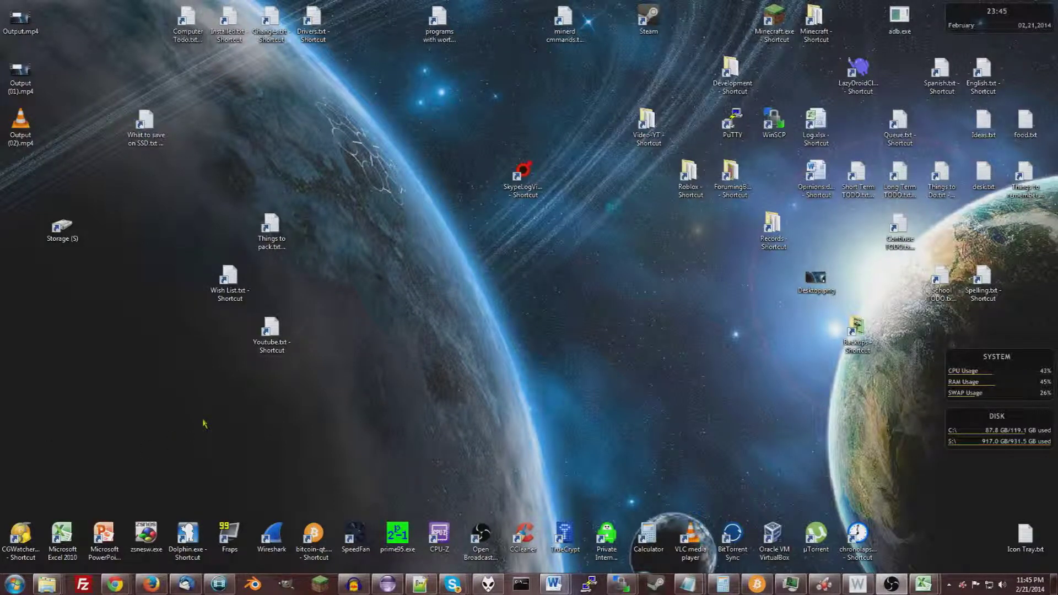
Step: Review the email plot in the blog article and the Skype Messages scatter chart in the Excel workbook, and minimize both windows
mouse_move(115, 582)
click(109, 532)
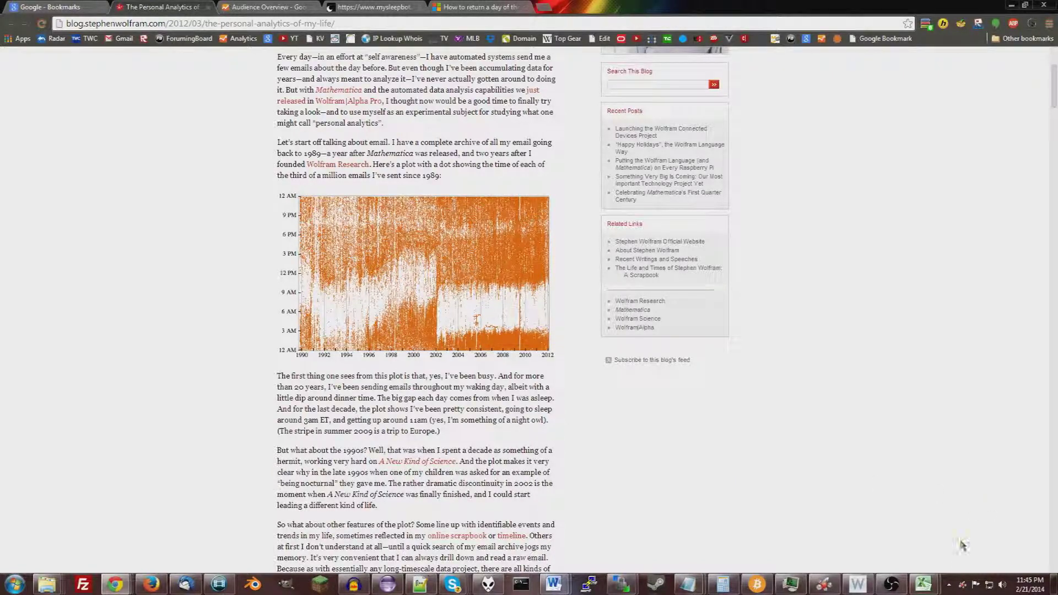
mouse_move(931, 587)
click(982, 532)
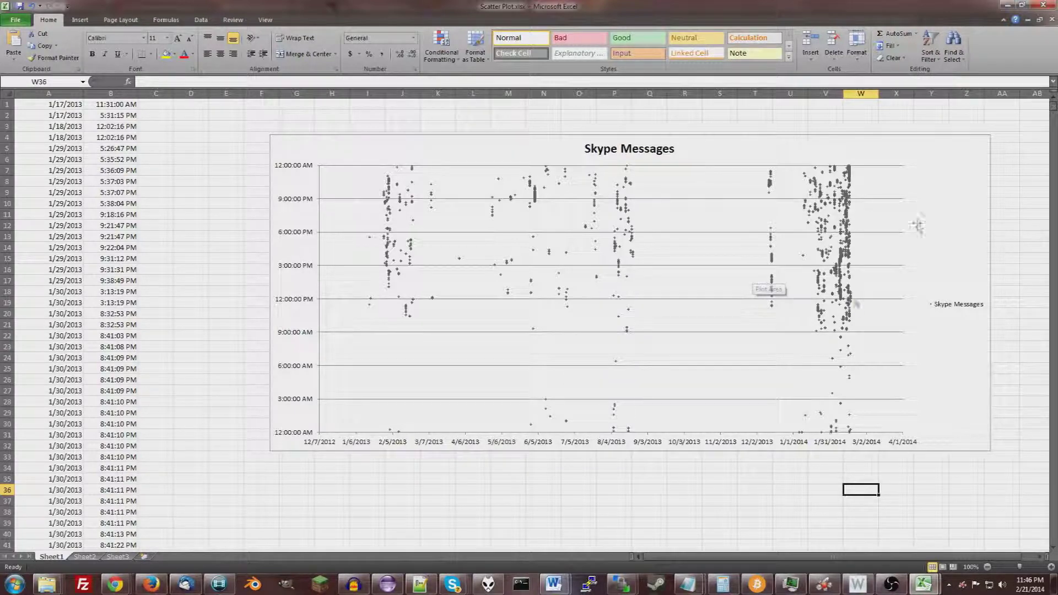
click(1007, 5)
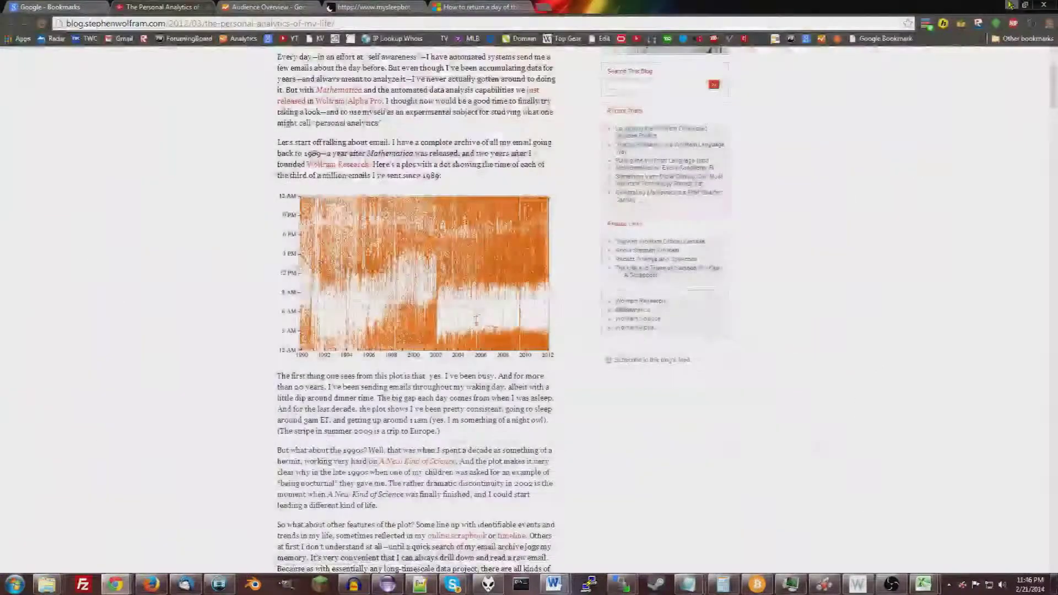
click(1009, 5)
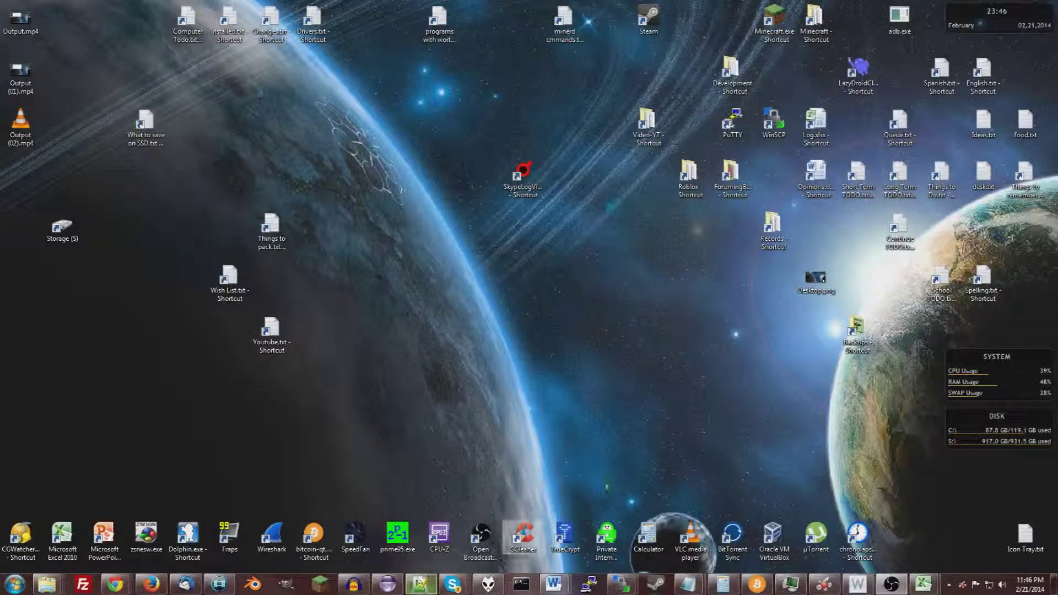
Step: Launch Skype Log Viewer from its desktop shortcut, allow the unverified program to run, and maximize its window
click(526, 179)
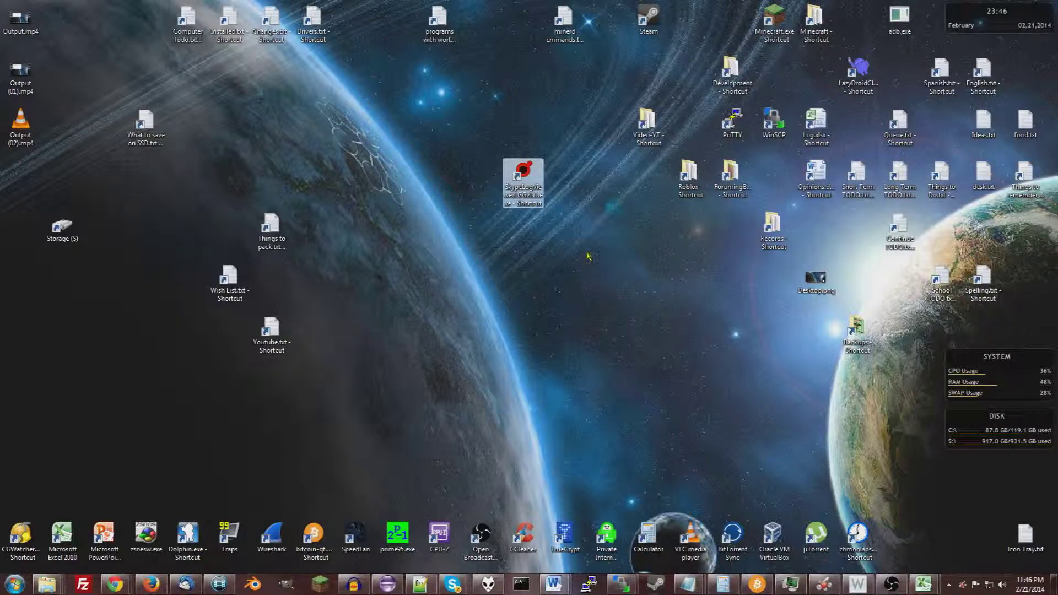
double_click(528, 171)
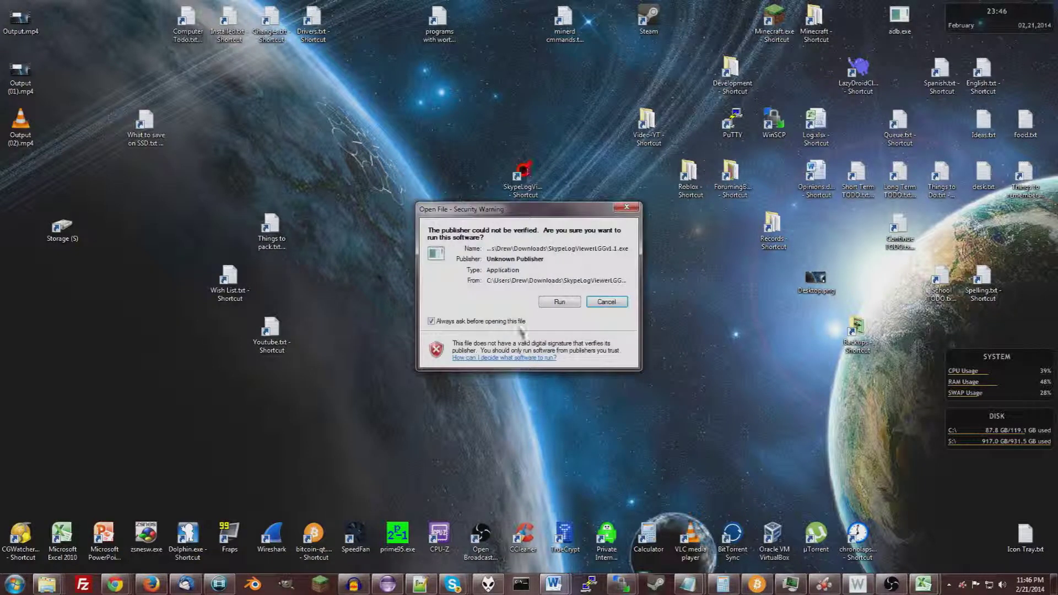
click(559, 301)
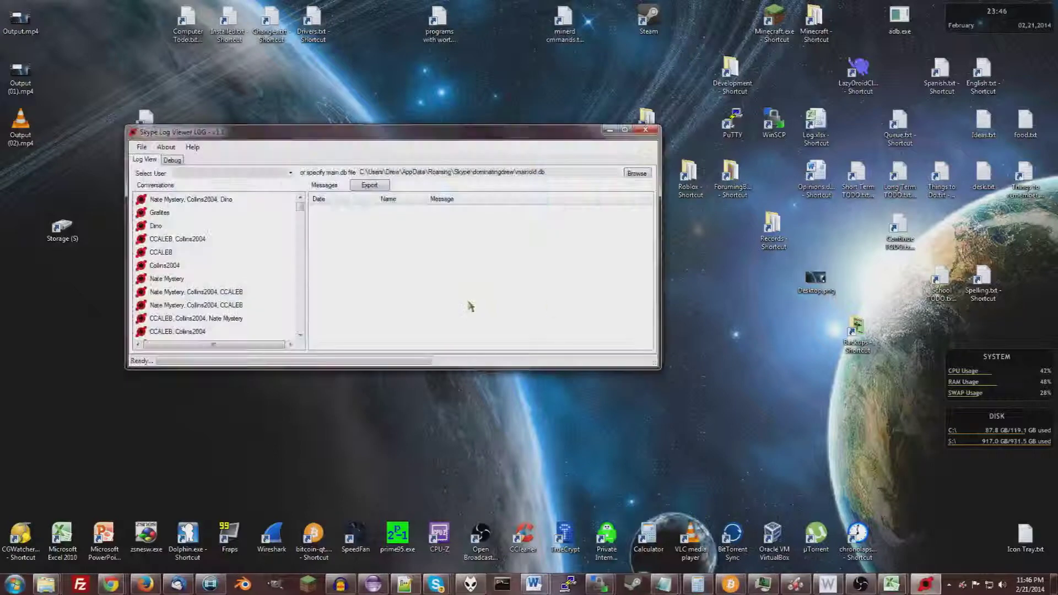
double_click(310, 137)
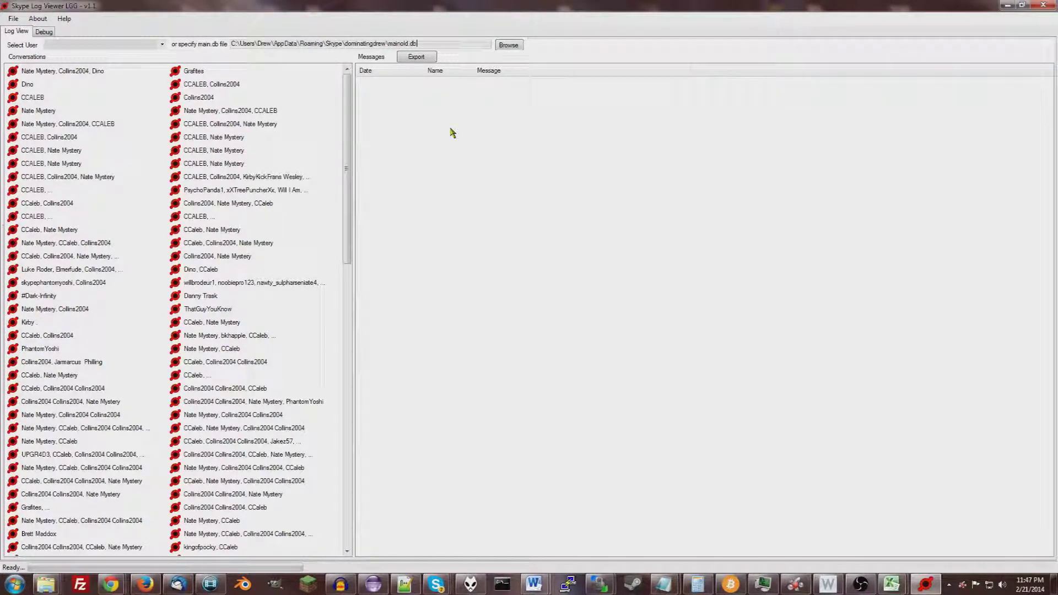
Step: Load the third conversation in the list's first column, export its messages to the Desktop folder, and minimize Skype Log Viewer
click(28, 98)
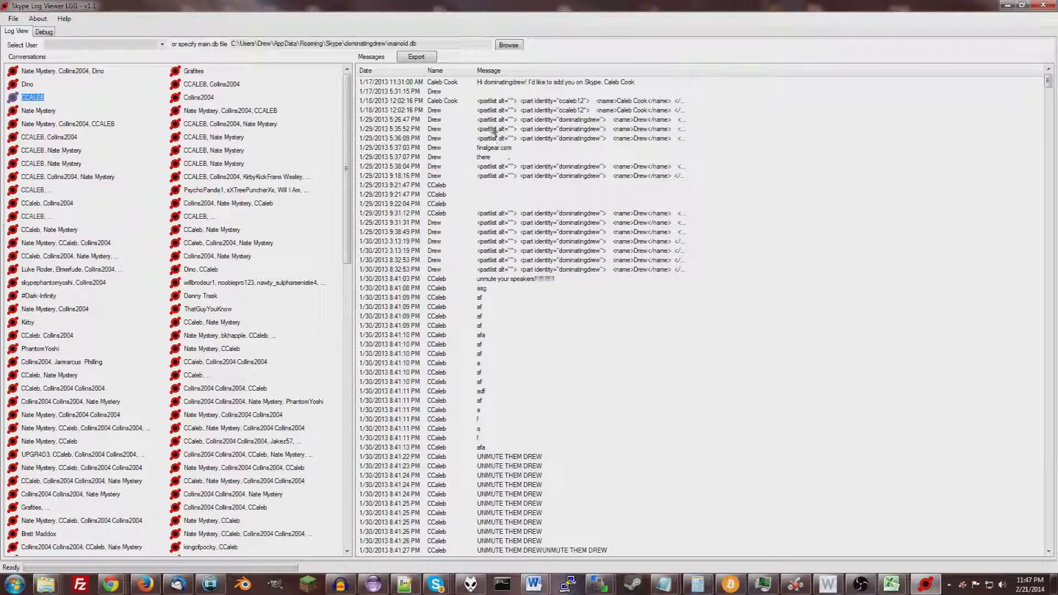
click(416, 57)
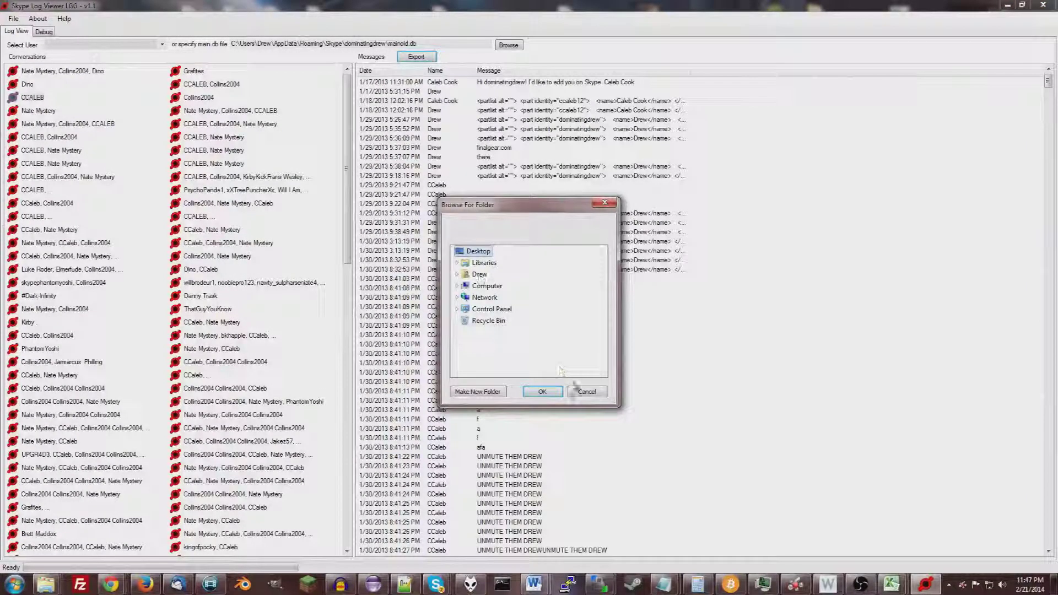
click(583, 391)
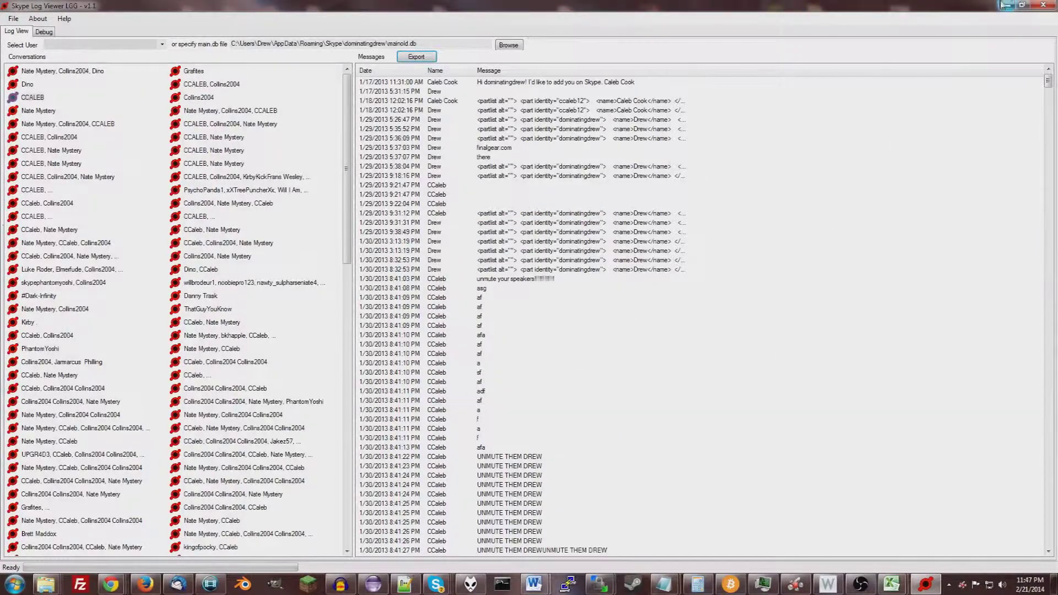
click(1006, 4)
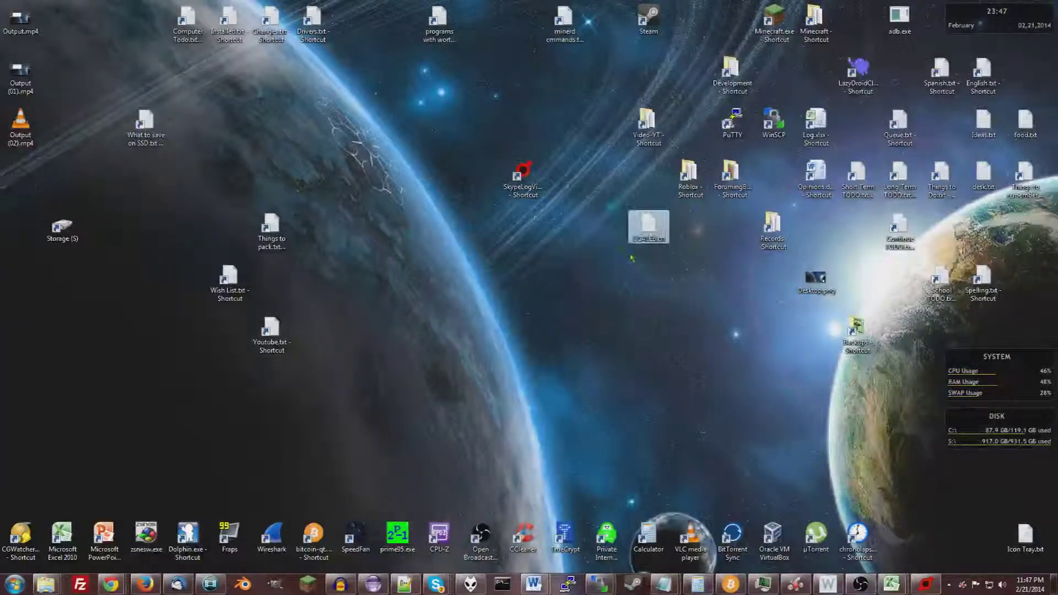
Step: Open the exported chat log from the desktop in Notepad++ and examine the bracketed timestamps at the start of the message lines
right_click(646, 226)
click(665, 299)
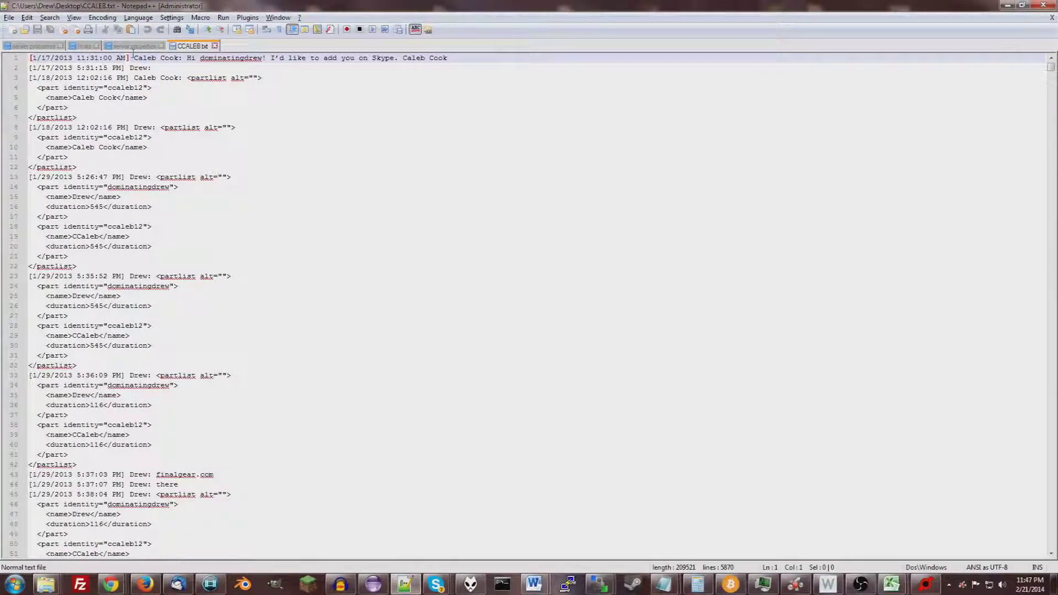
drag(133, 57, 128, 77)
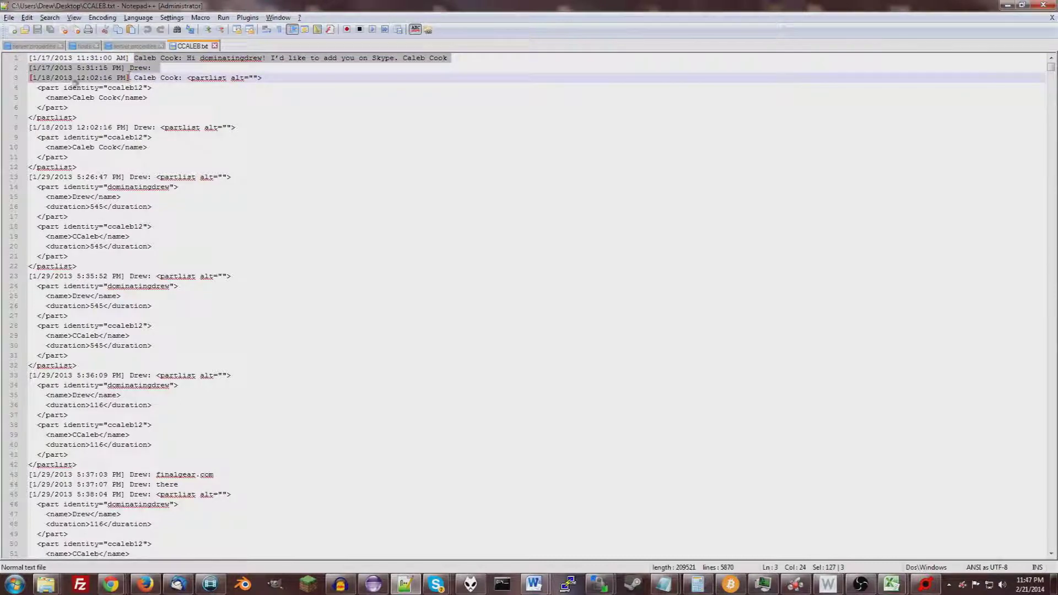
click(129, 77)
click(130, 67)
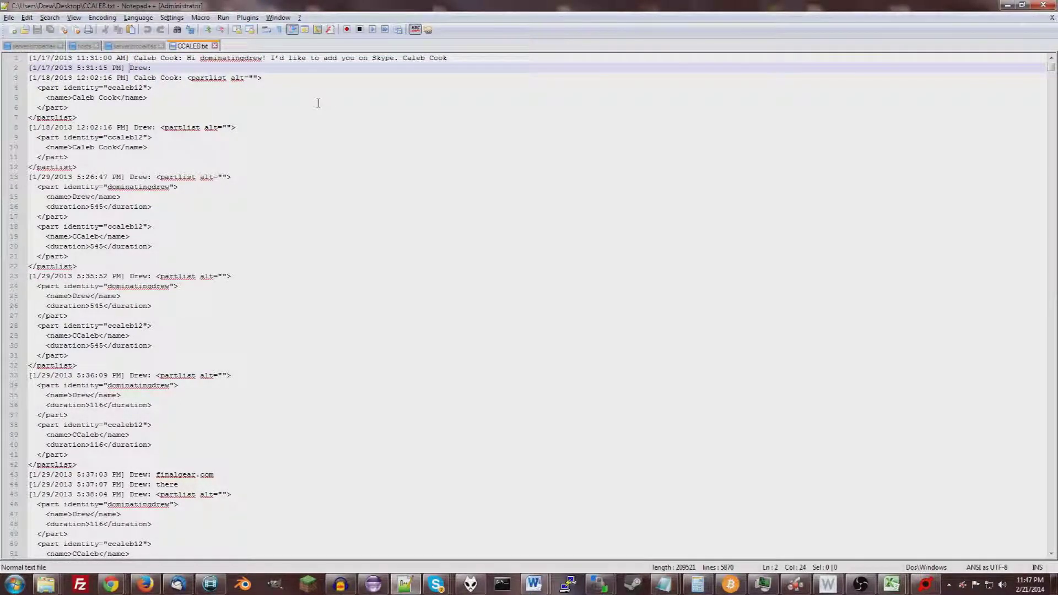
Step: Bookmark every line containing "]" by marking all its matches in the chat log
key(ctrl+shift+Right)
key(ctrl+f)
click(475, 220)
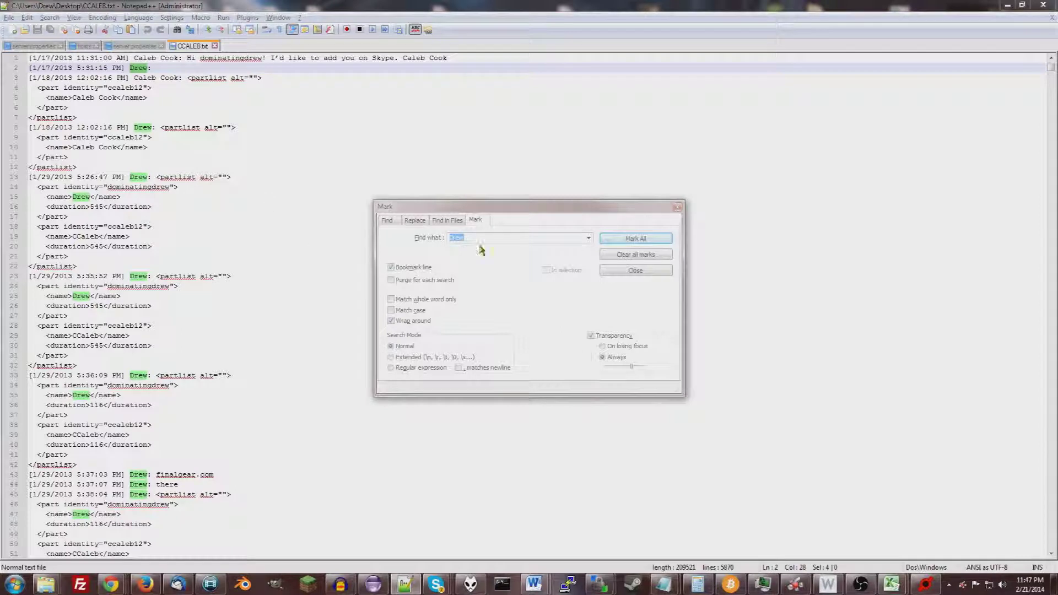
click(417, 219)
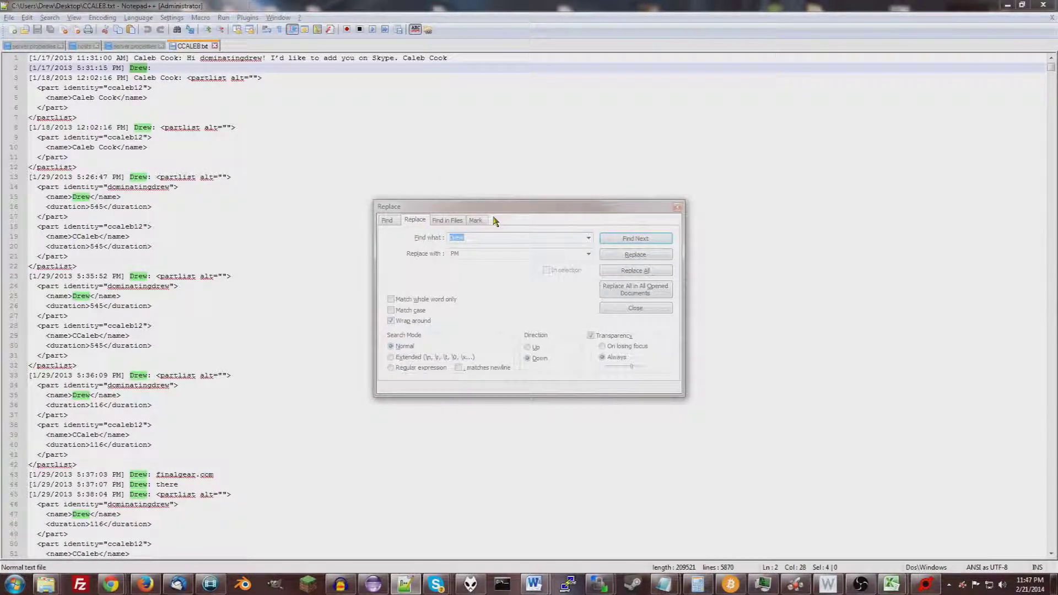
click(474, 220)
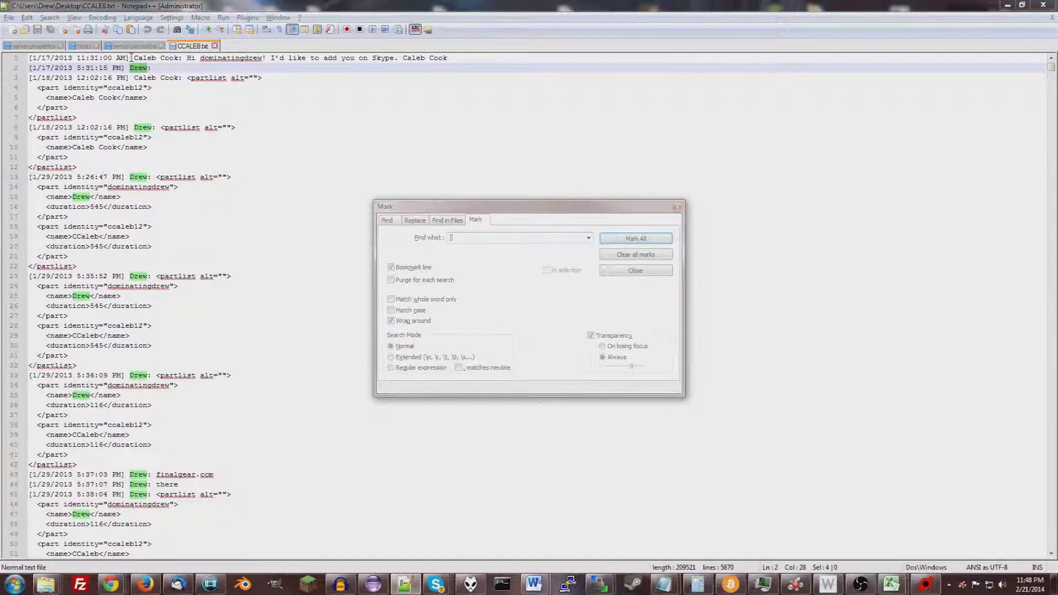
click(632, 239)
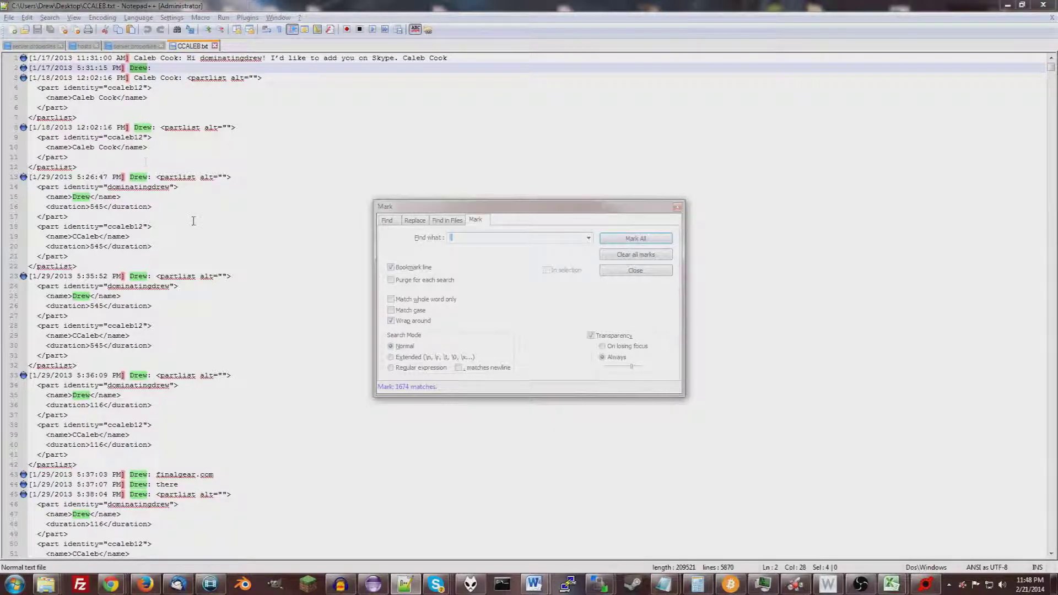
click(677, 209)
Step: Remove all unmarked lines from the chat log so only the timestamped message lines are kept
click(49, 17)
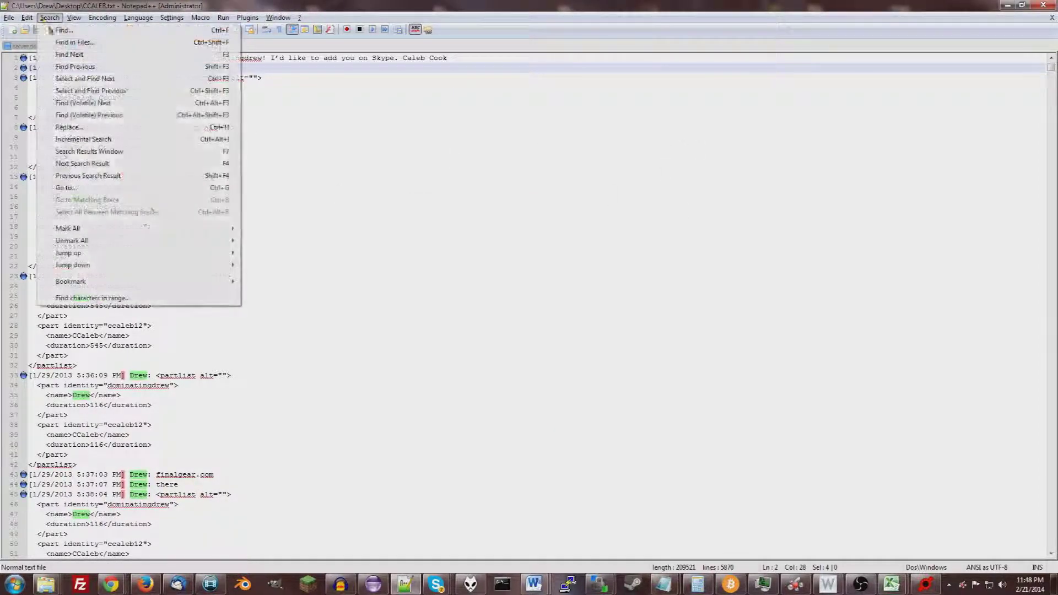
mouse_move(130, 281)
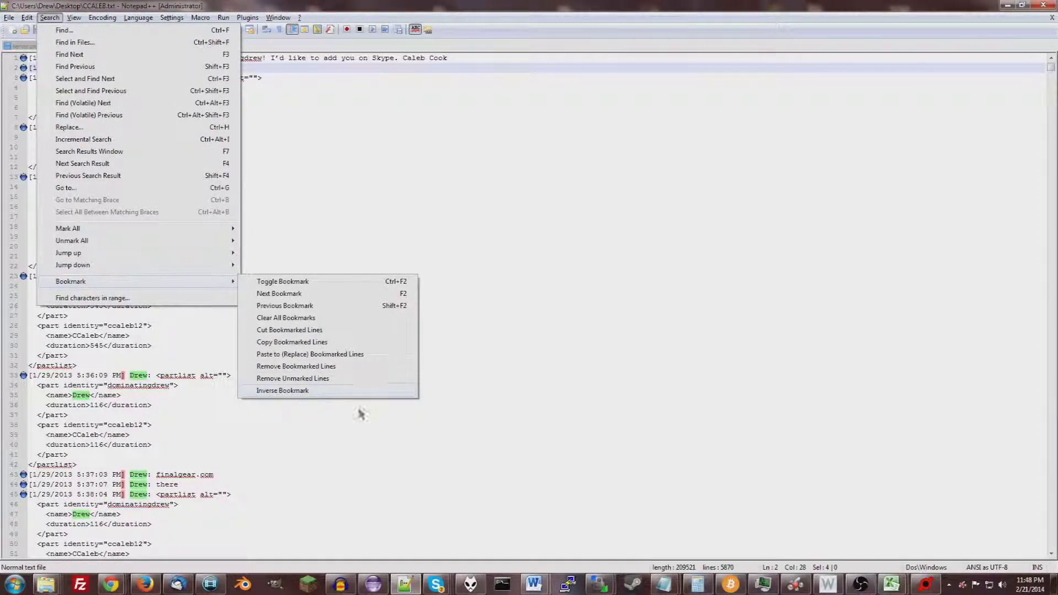
click(380, 379)
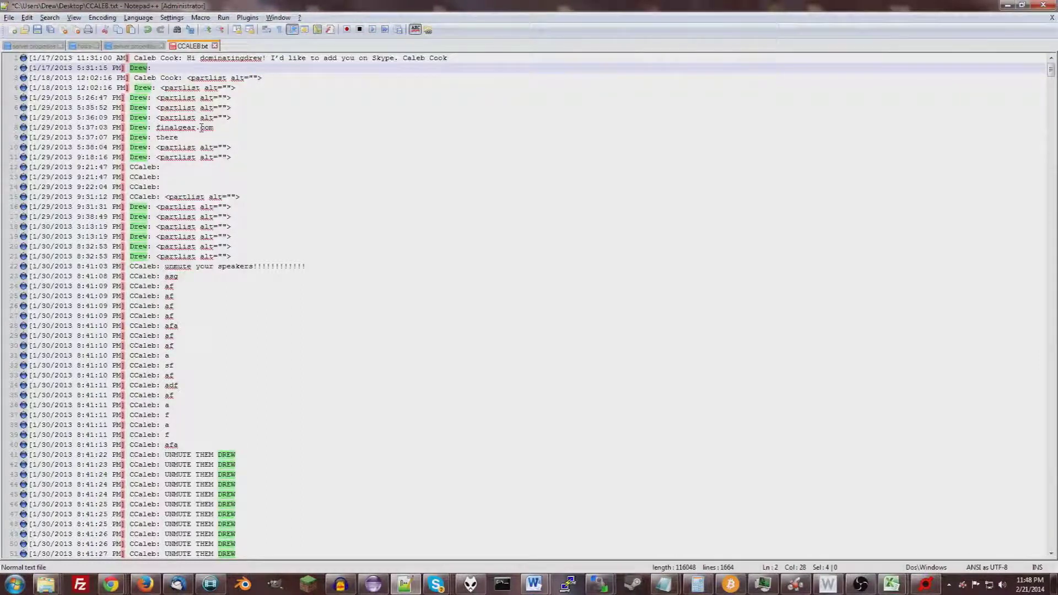
Step: Replace every "]" in the chat log with a long run of spaces to separate the timestamps from the messages
key(ctrl+h)
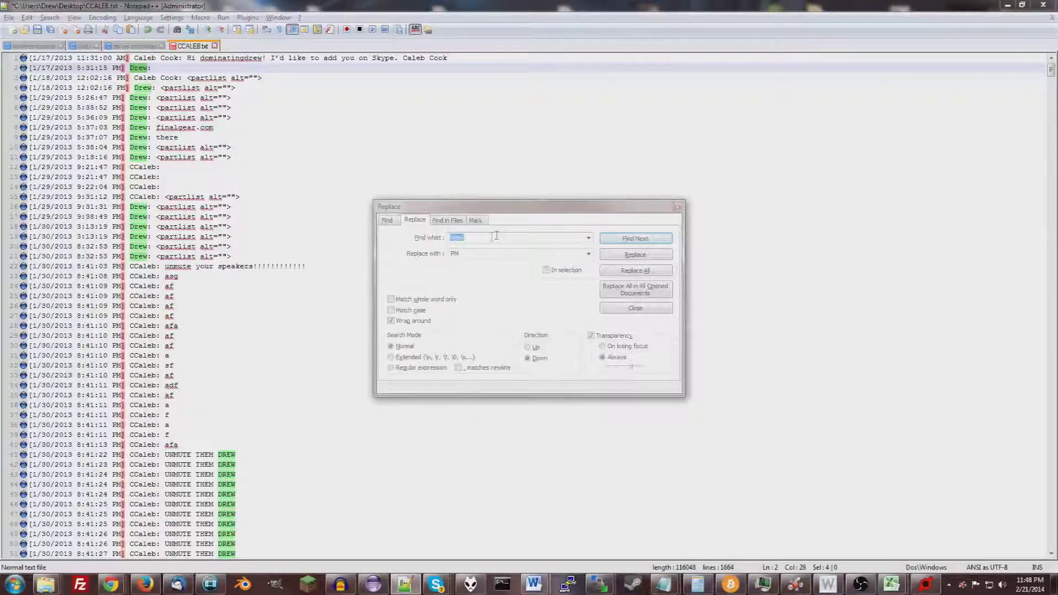
text(])
key(Tab)
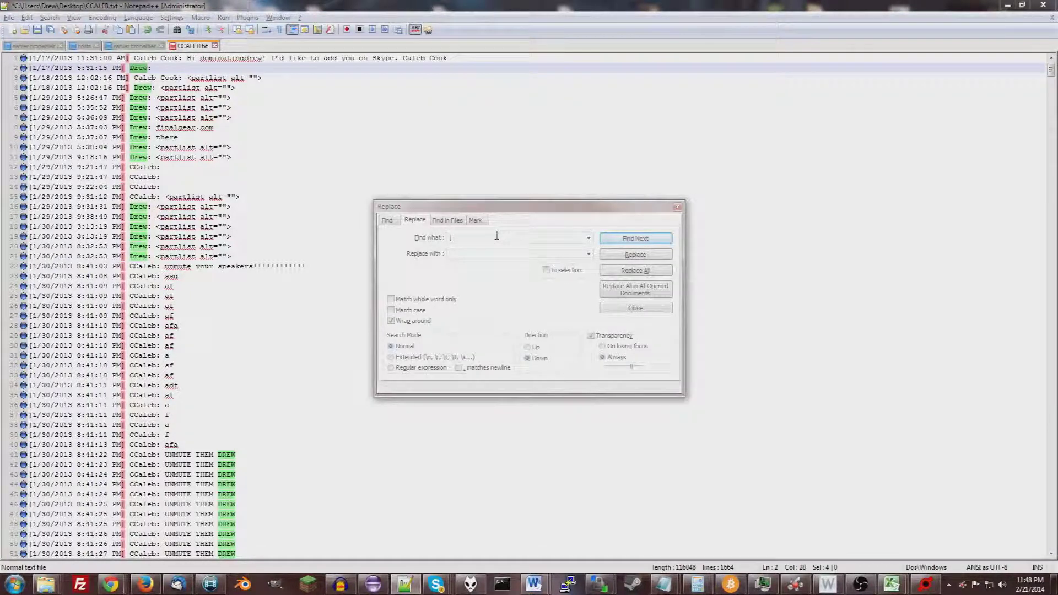
click(615, 272)
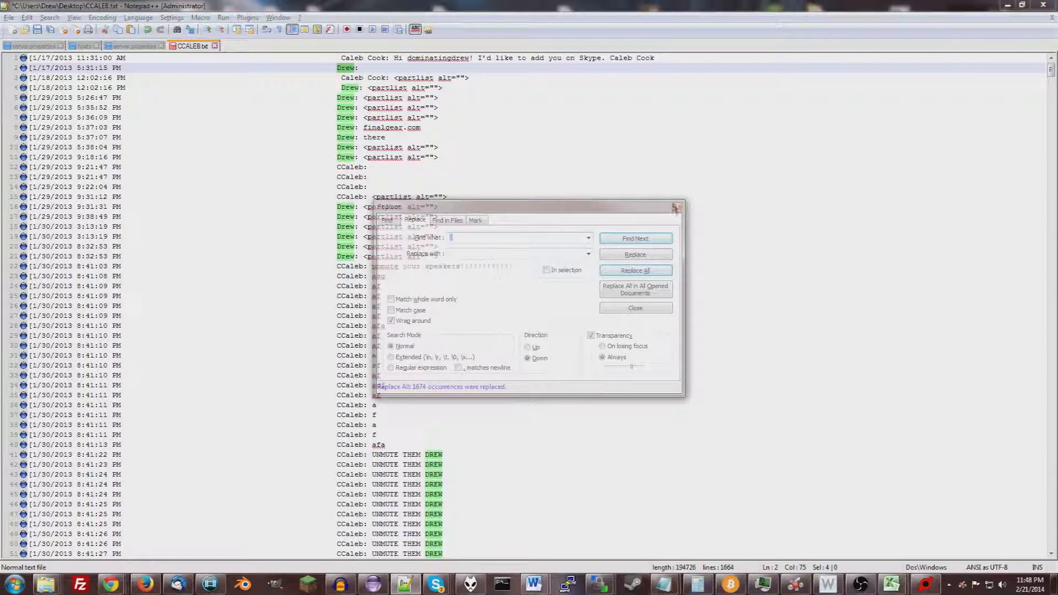
Step: Delete every "[" from the chat log by replacing all occurrences with nothing
click(550, 237)
key(Tab)
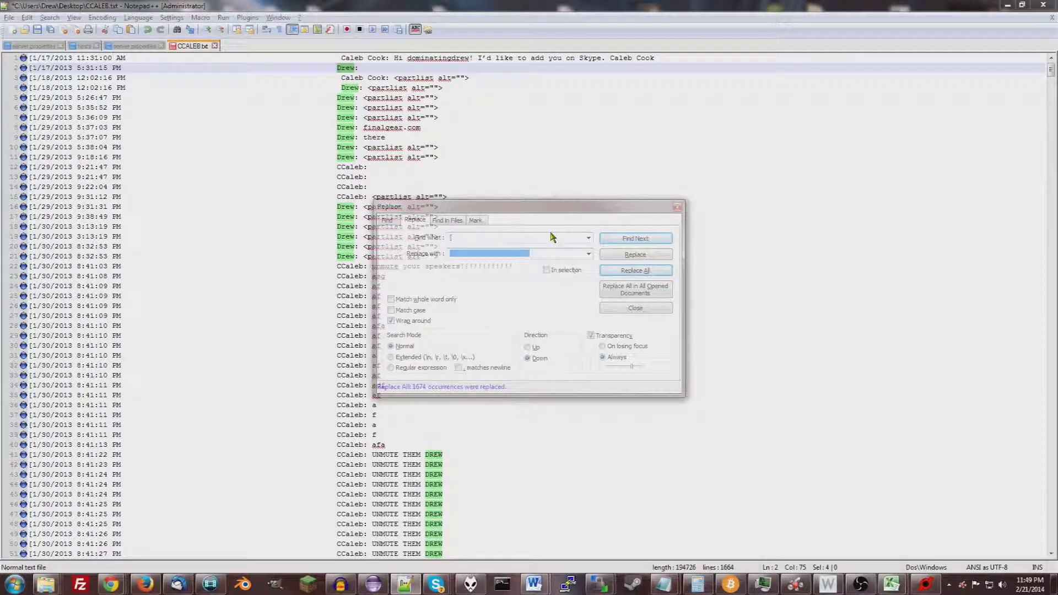
key(BackSpace)
click(656, 271)
click(678, 210)
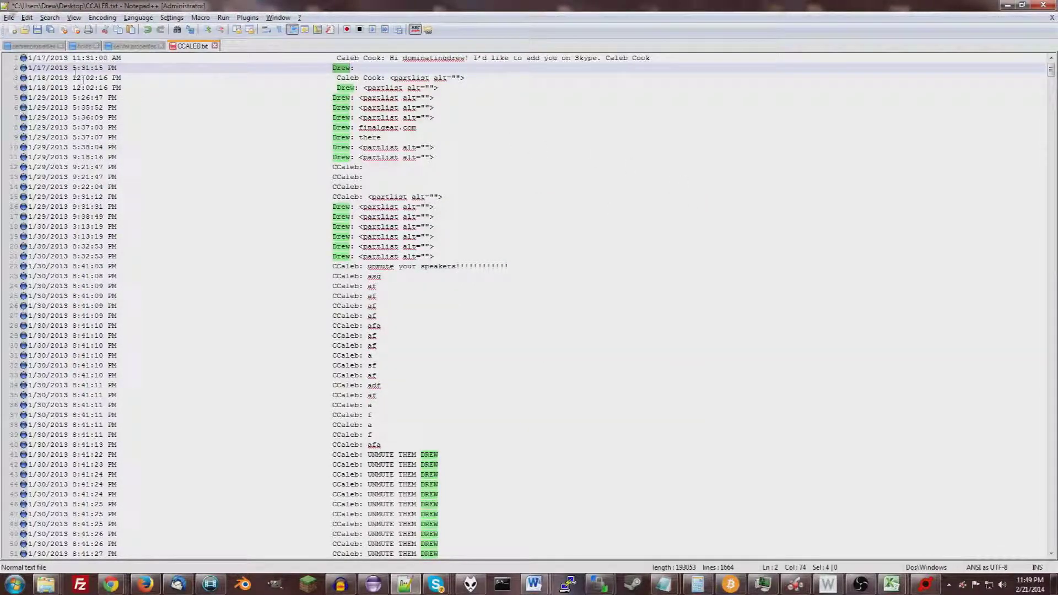
Step: Clear all bookmarks from the lines of the chat log
click(27, 18)
mouse_move(49, 17)
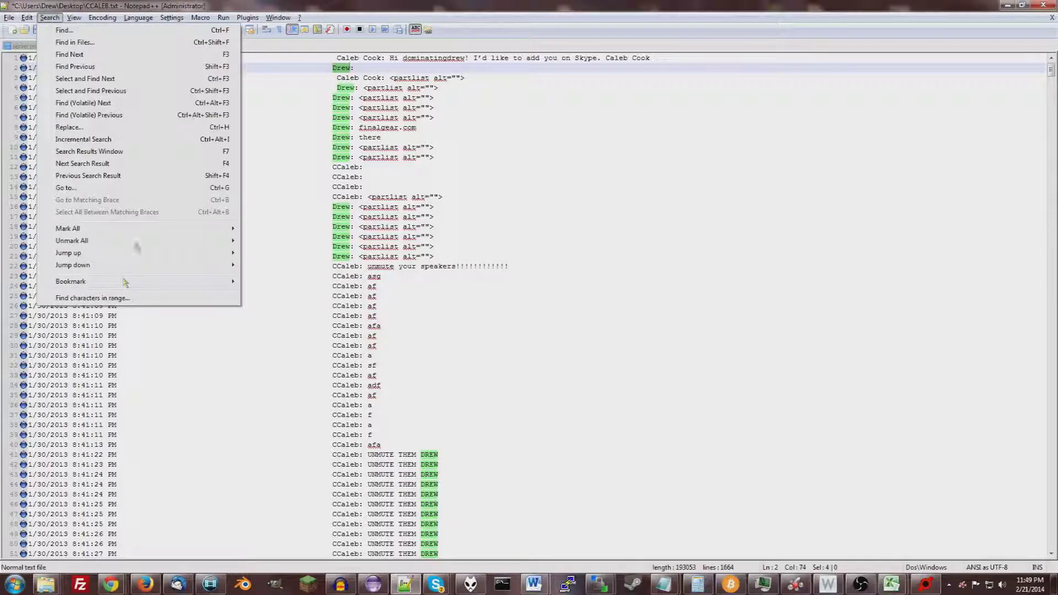
mouse_move(126, 282)
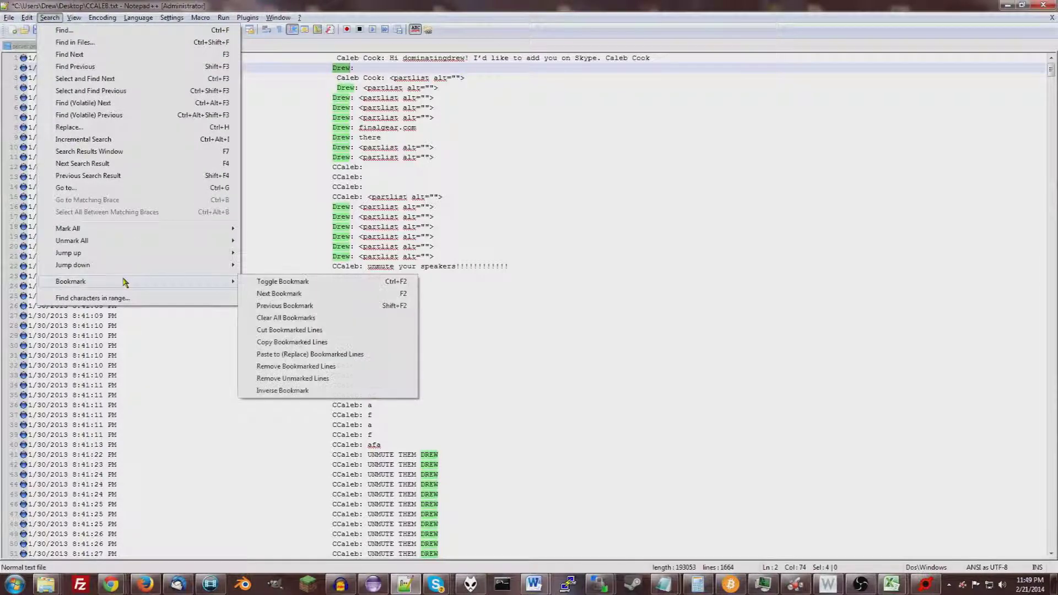
click(319, 318)
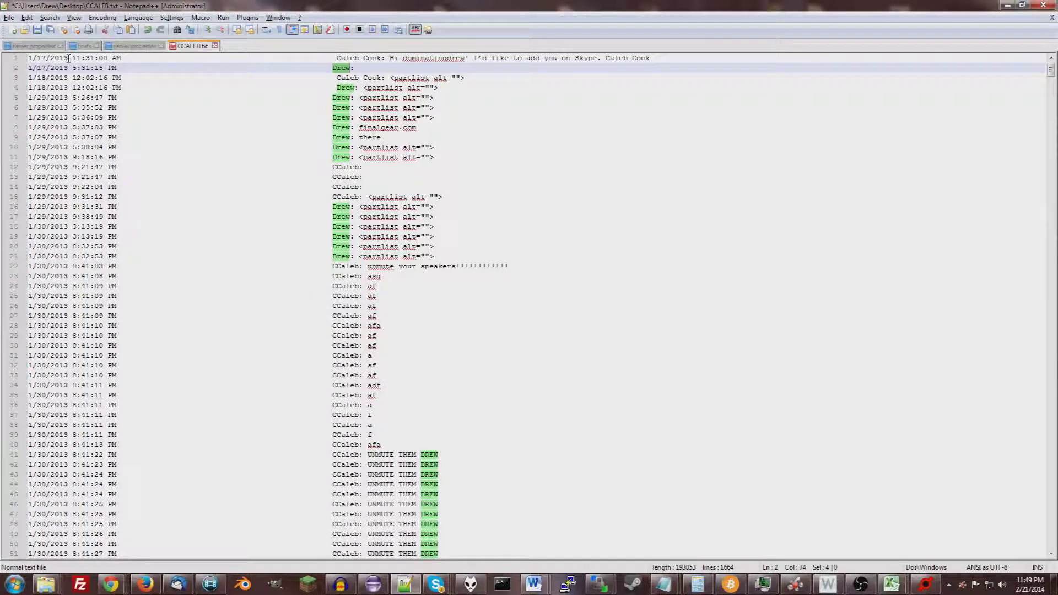
Step: Replace every "2013" with "2013" followed by several spaces to separate the dates from the times
key(ctrl+f)
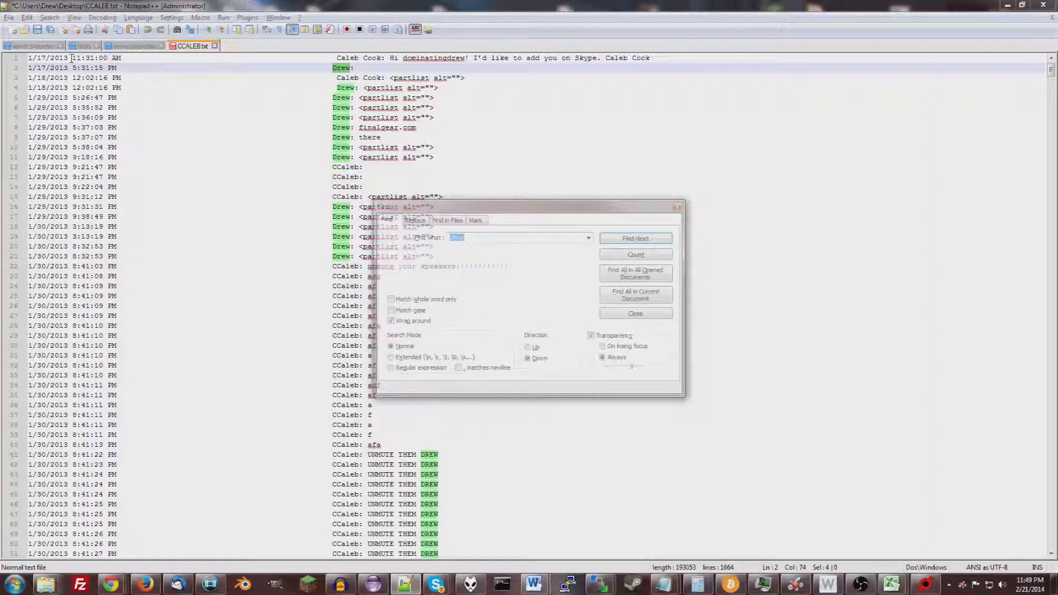
text(Z)
click(414, 219)
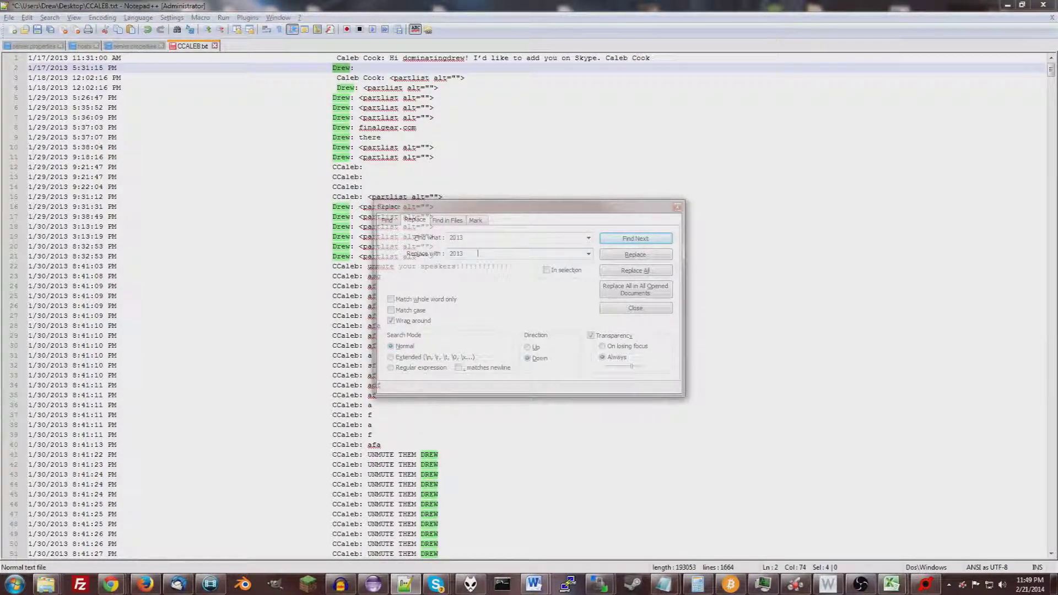
click(652, 273)
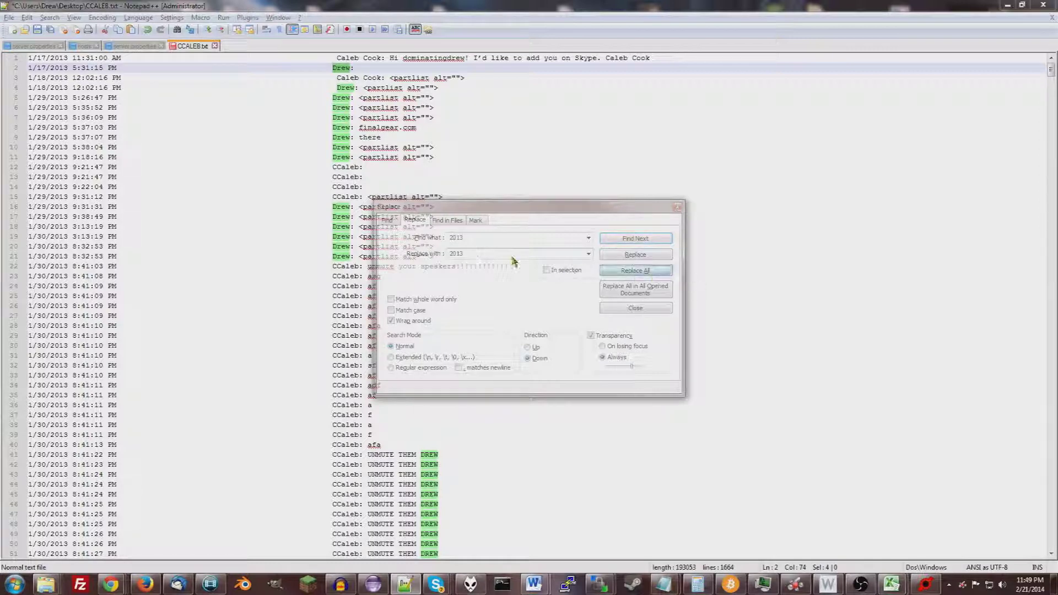
Step: Replace every "2014" with "2014" followed by several spaces to separate those dates from their times
click(491, 237)
key(Tab)
text(2014)
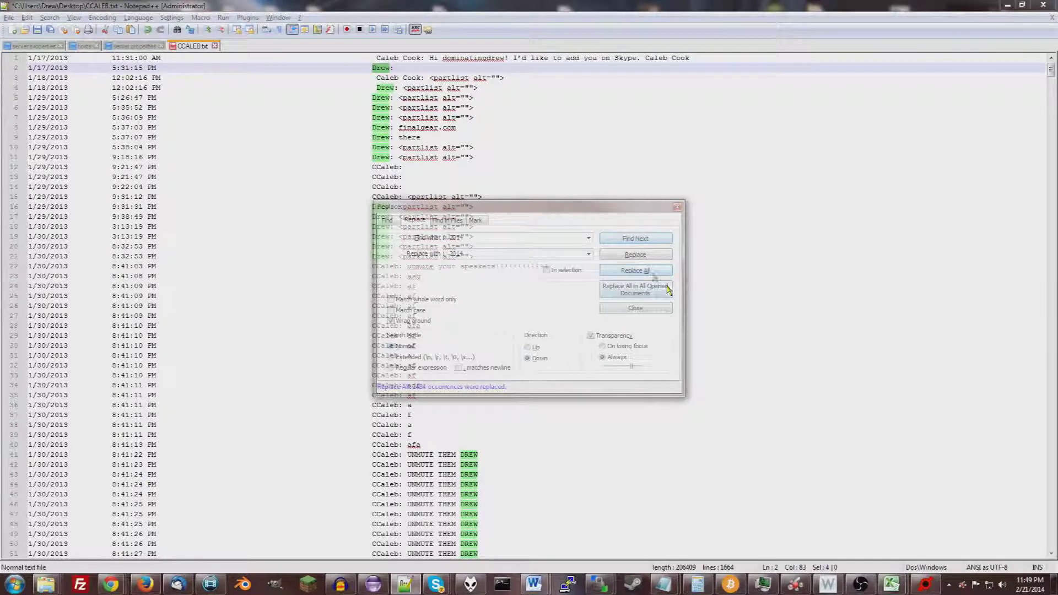
click(644, 271)
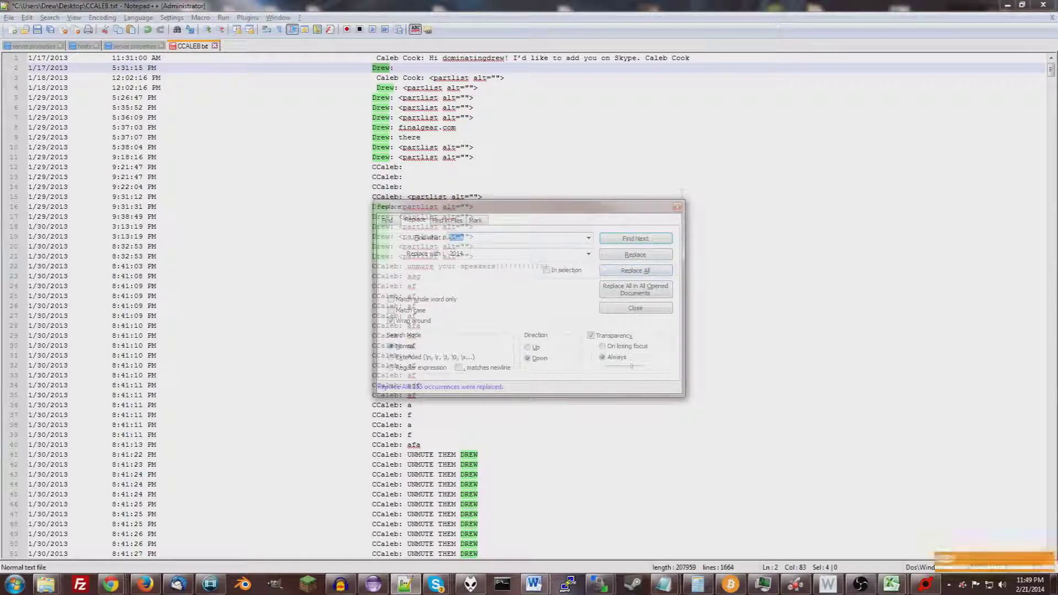
key(Escape)
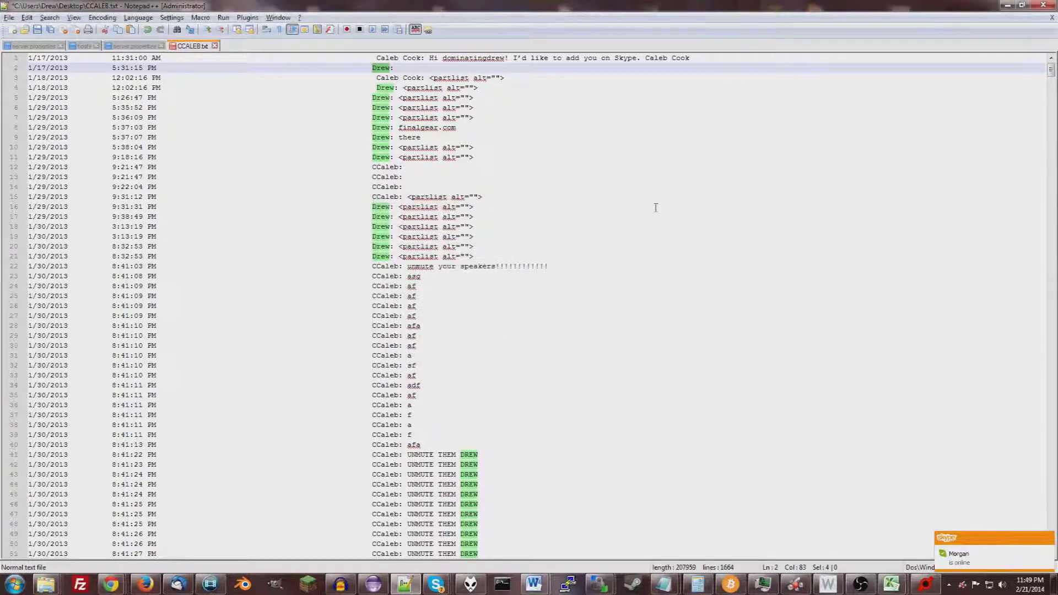
click(29, 58)
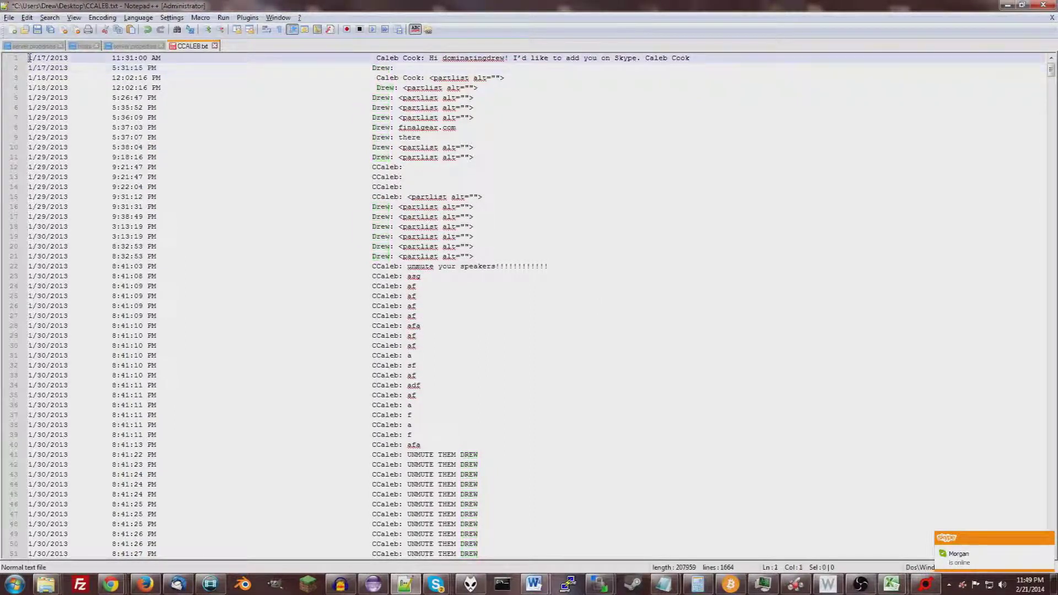
drag(29, 57, 82, 247)
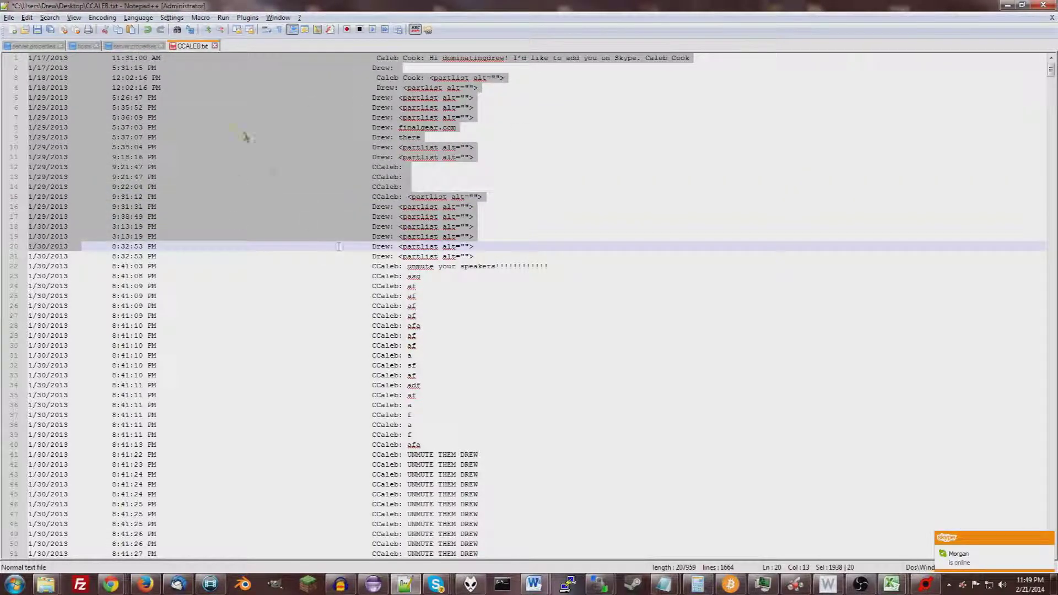
click(79, 146)
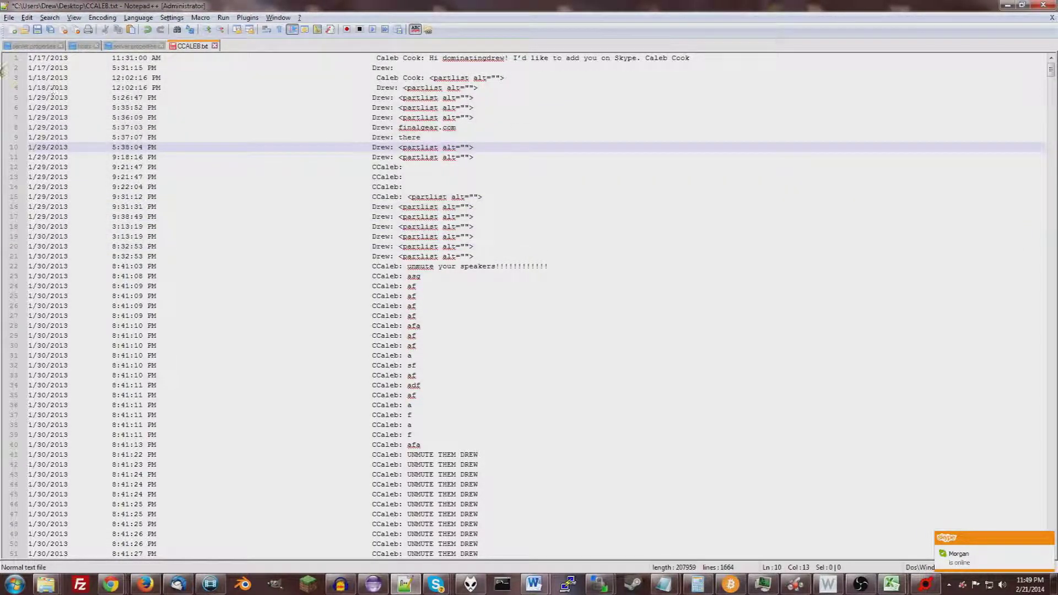
click(29, 57)
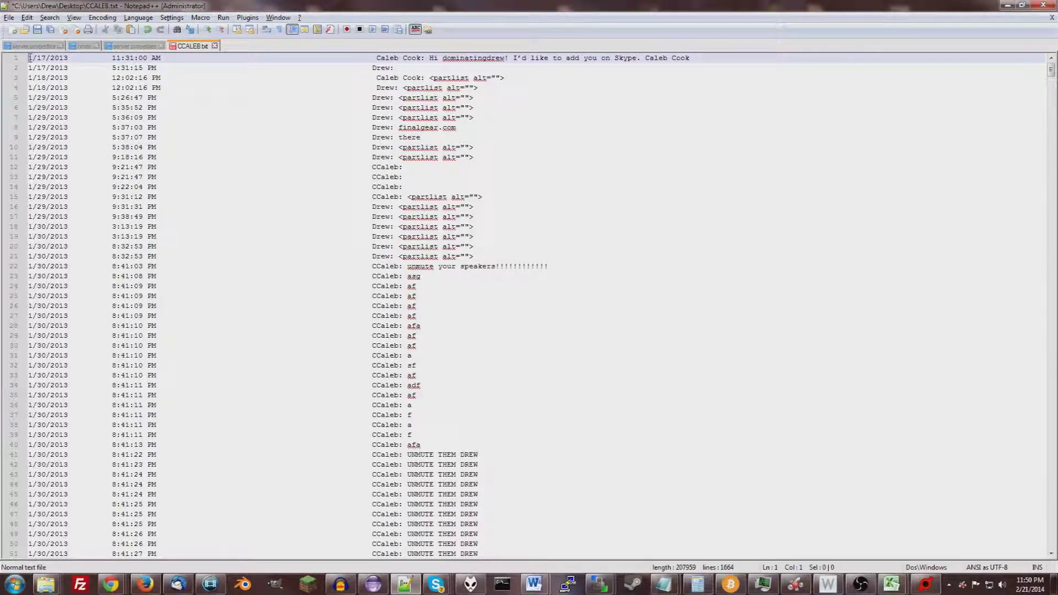
alt+drag(29, 57, 69, 286)
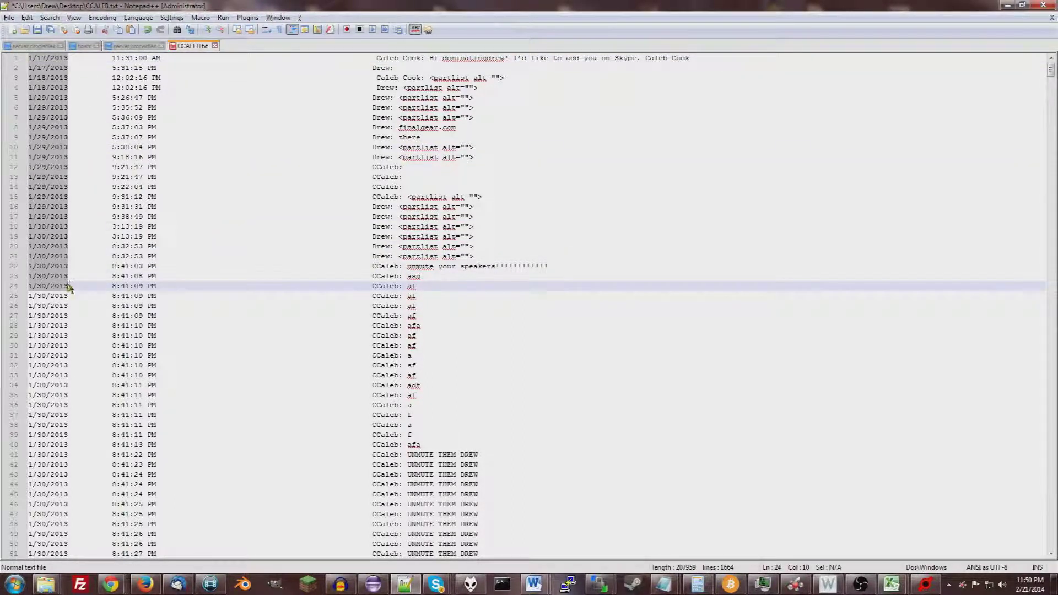
Step: Cut the date column from all lines of CCALEB.txt and paste it into a new document
click(30, 58)
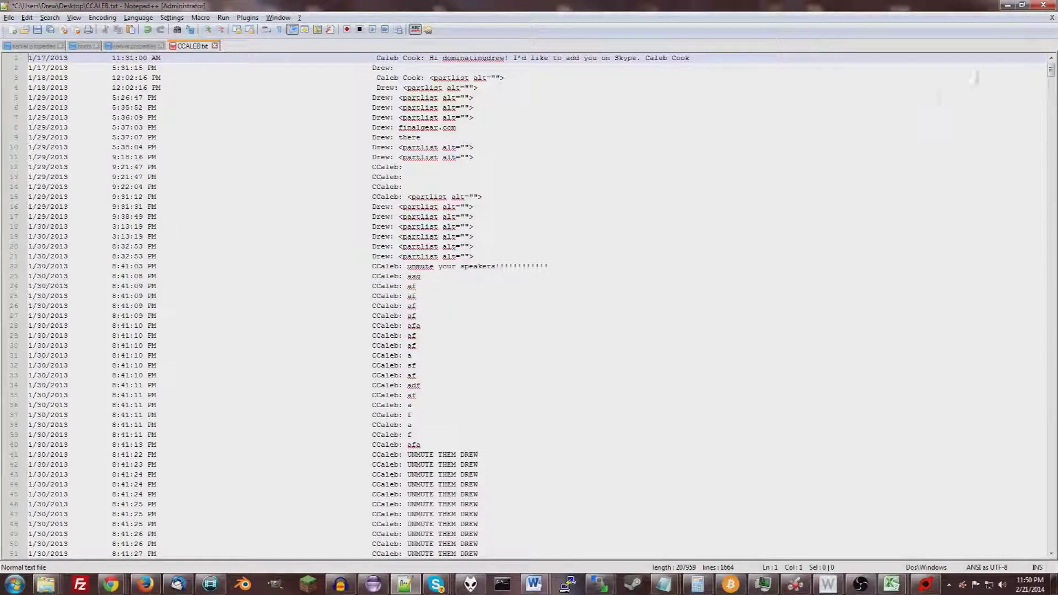
drag(1050, 69, 1046, 556)
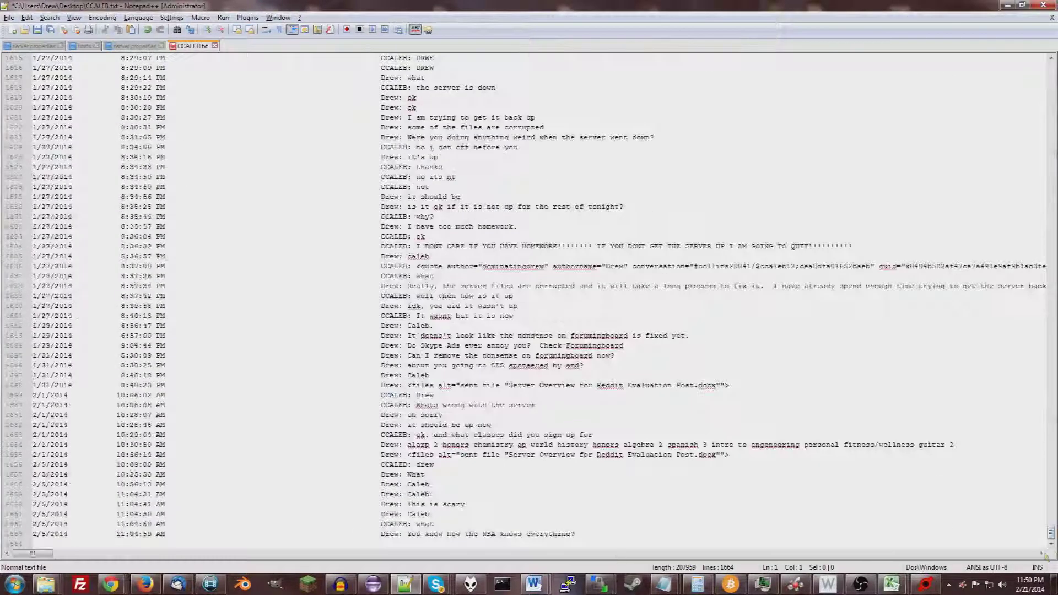
alt+shift+click(95, 533)
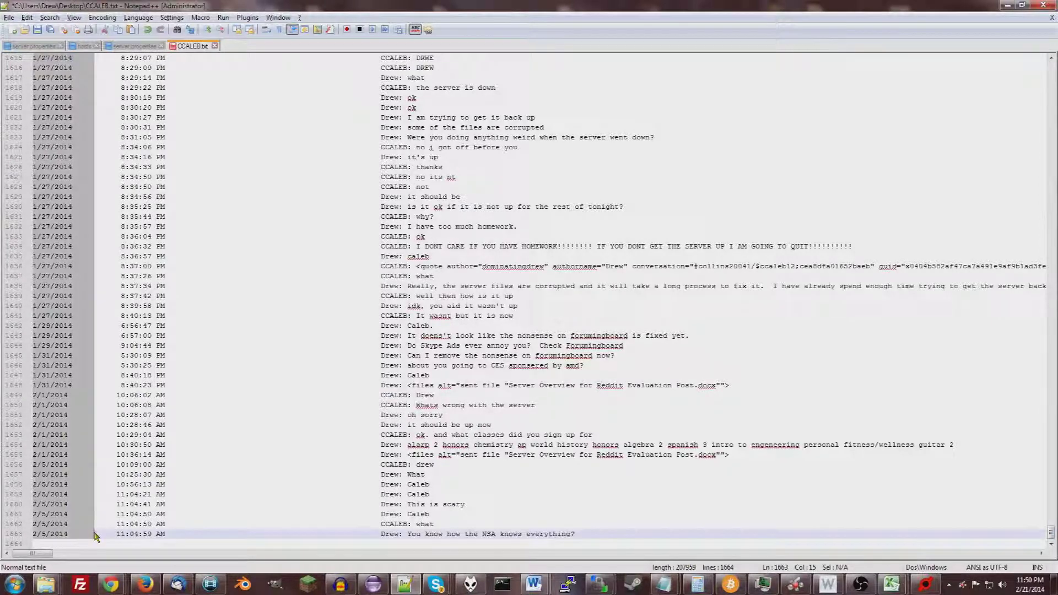
key(ctrl+x)
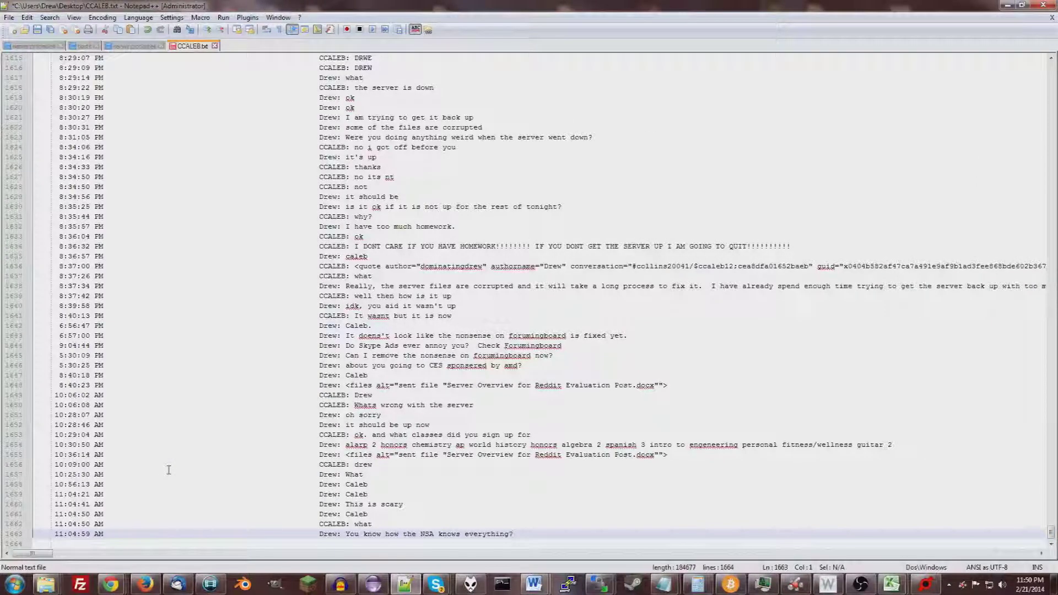
key(ctrl+n)
key(ctrl+v)
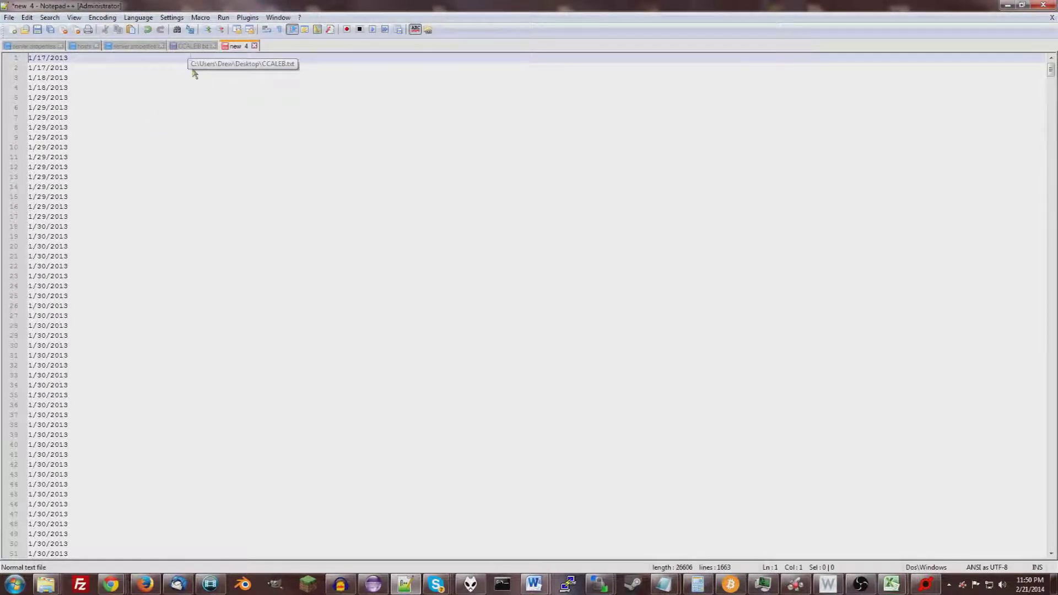
Step: Cut the time column from all lines of CCALEB.txt and paste it into another new document
click(190, 47)
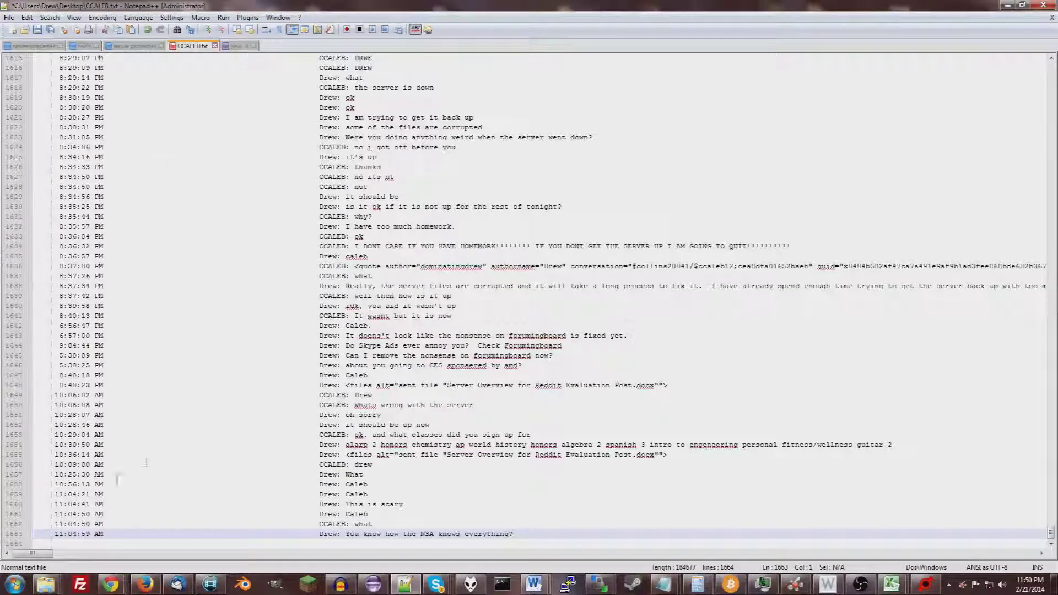
click(127, 534)
drag(1050, 534, 1050, 60)
drag(1049, 164, 1042, 57)
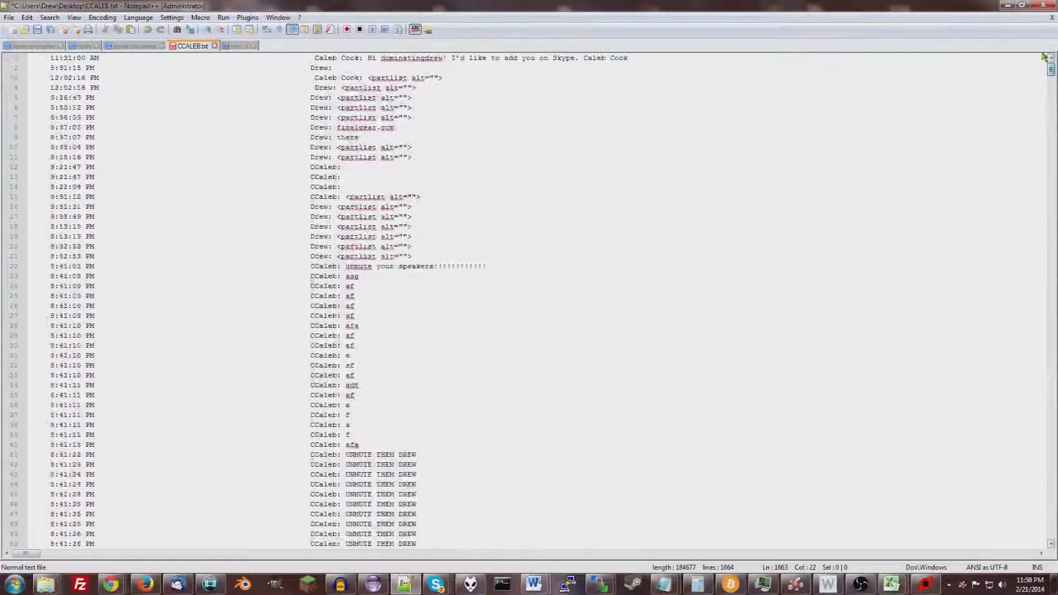
alt+shift+click(34, 57)
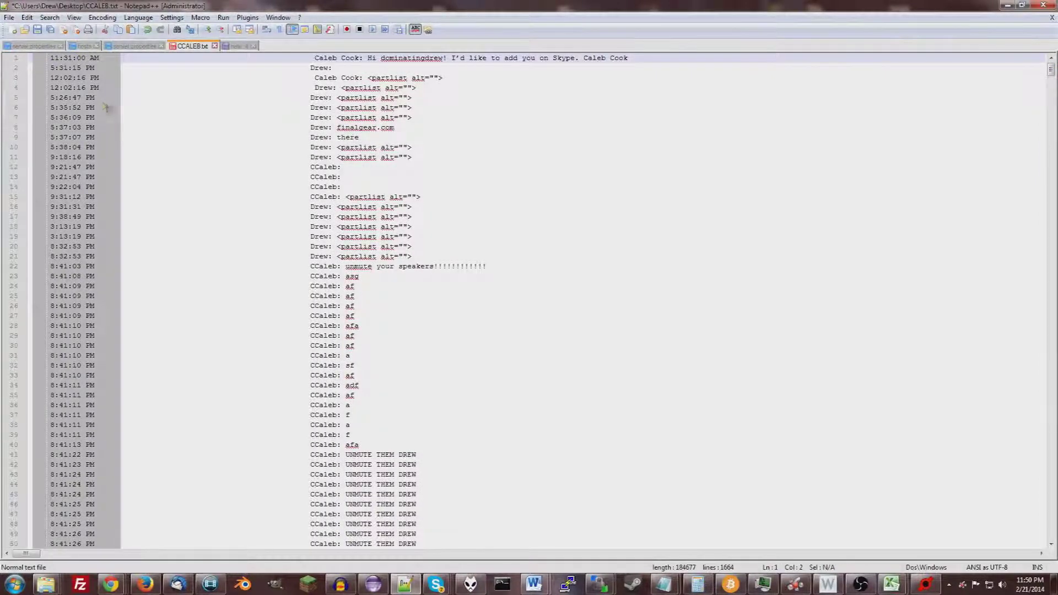
key(ctrl+x)
key(ctrl+n)
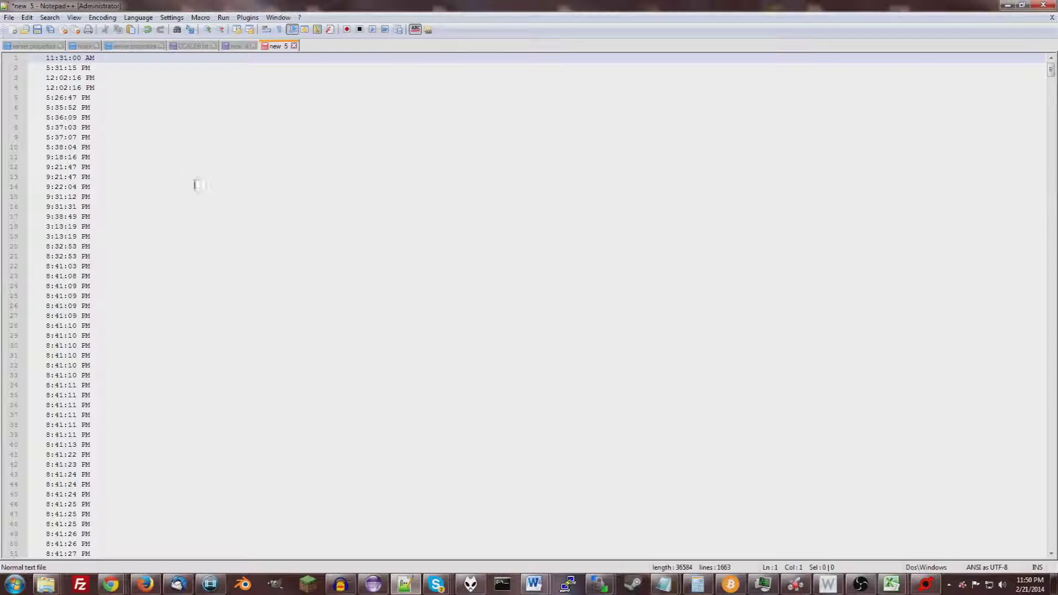
Step: Switch to the Book1 workbook in Excel and open the empty Sheet2
mouse_move(891, 583)
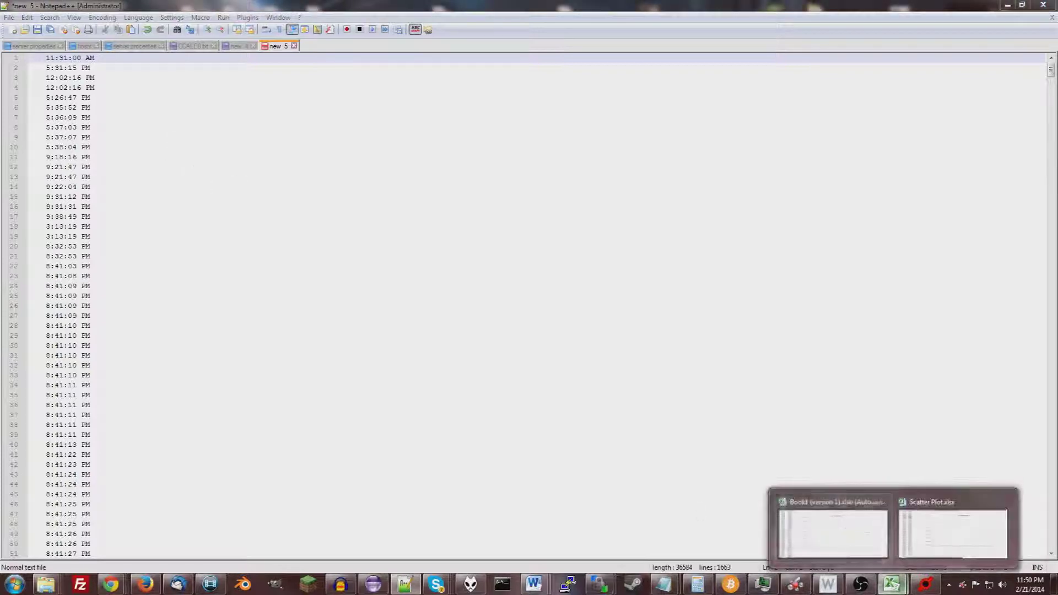
click(842, 528)
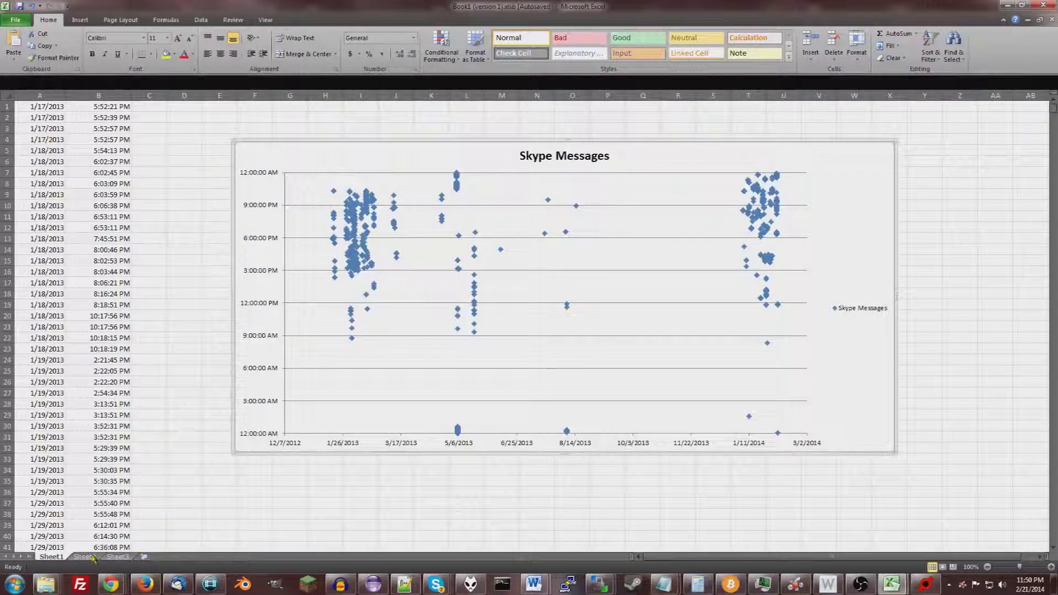
click(94, 557)
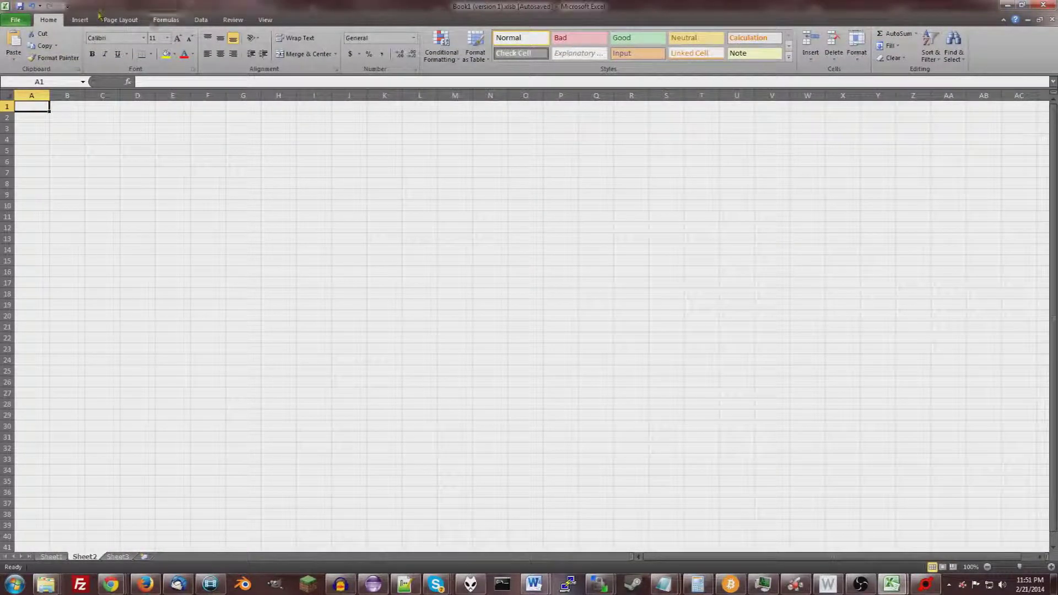
click(200, 20)
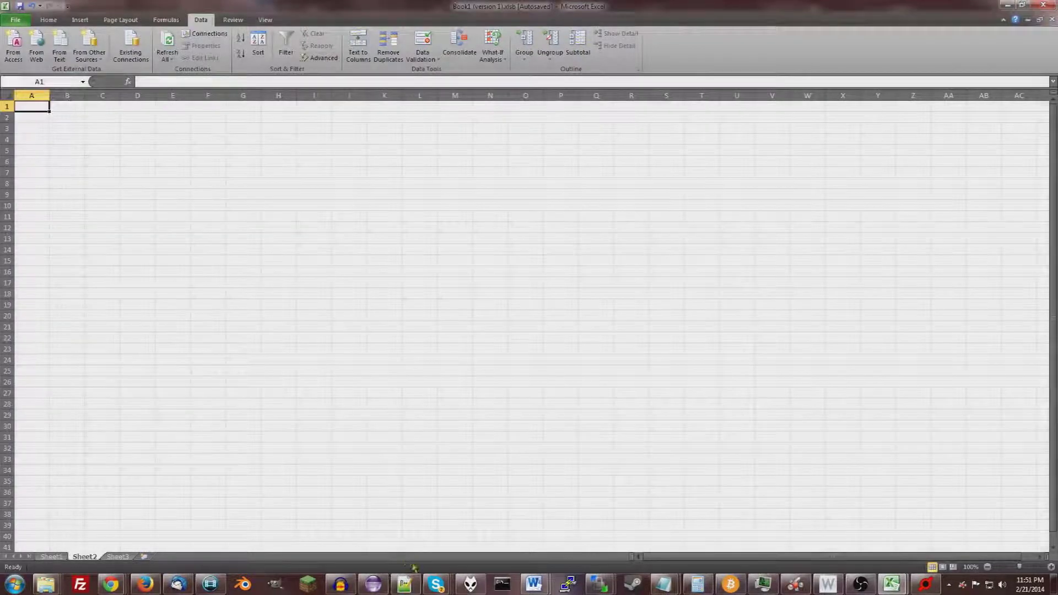
Step: Copy all the dates from the "new 4" document in Notepad++ and paste them into Sheet2 in Excel from cell A1
click(410, 583)
click(234, 46)
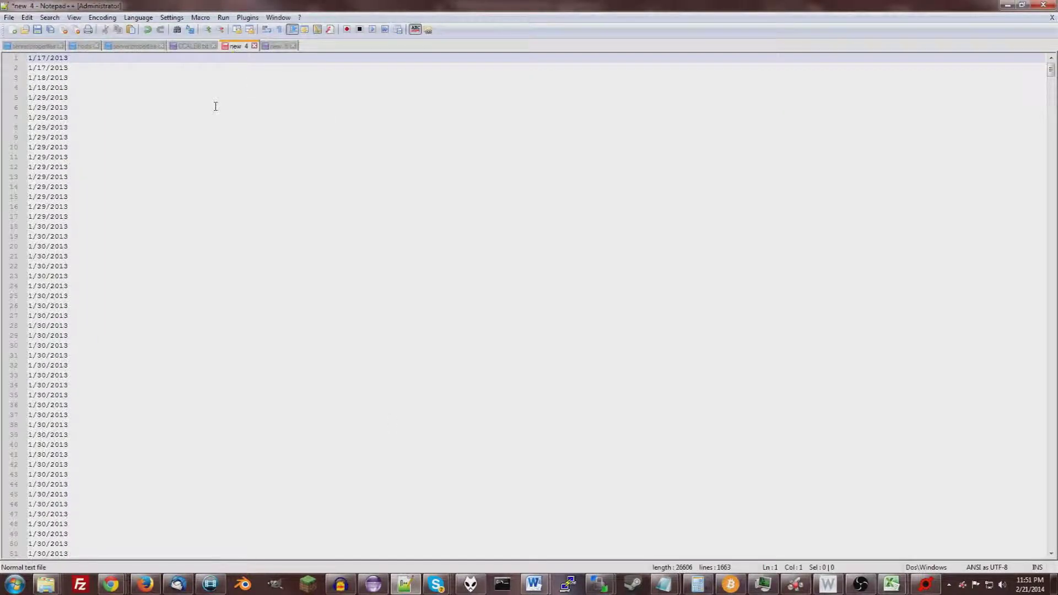
key(ctrl+a)
key(alt+Tab)
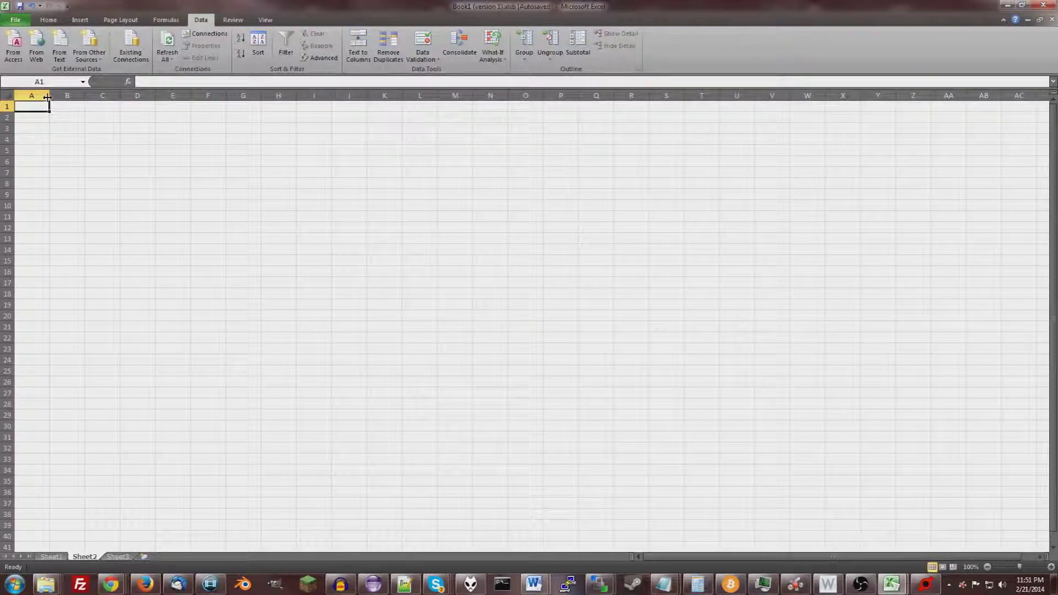
key(ctrl+v)
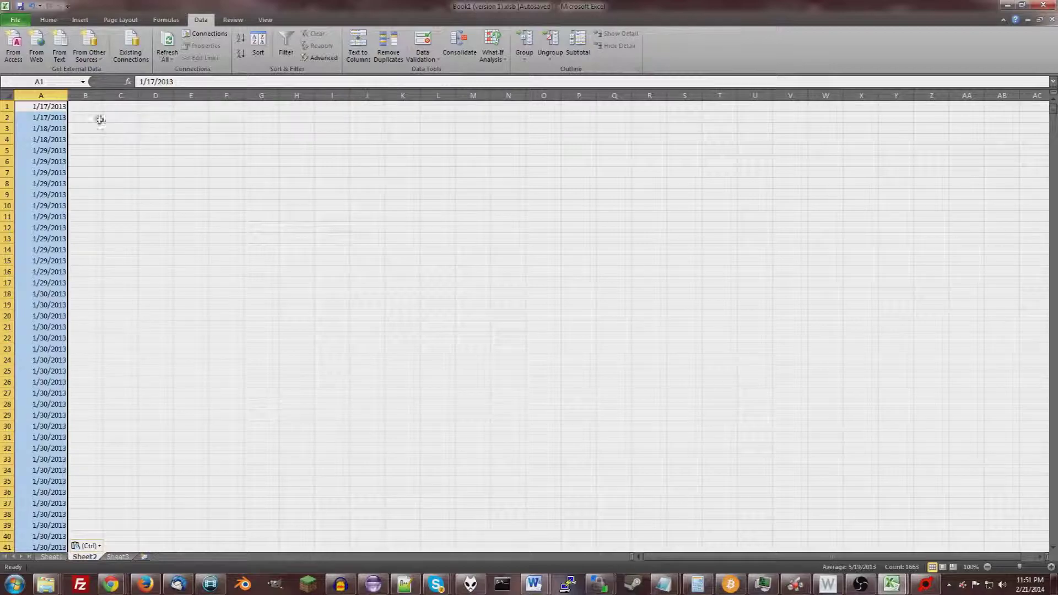
Step: Copy all the times from the "new 5" document in Notepad++ and paste them into Sheet2 in Excel from cell B1
key(alt+Tab)
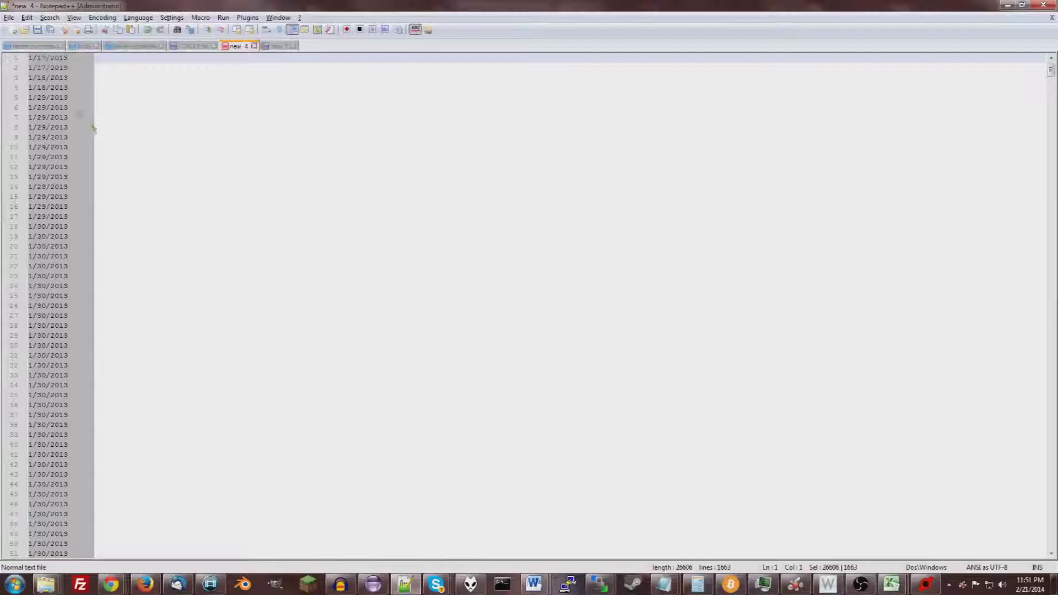
click(274, 45)
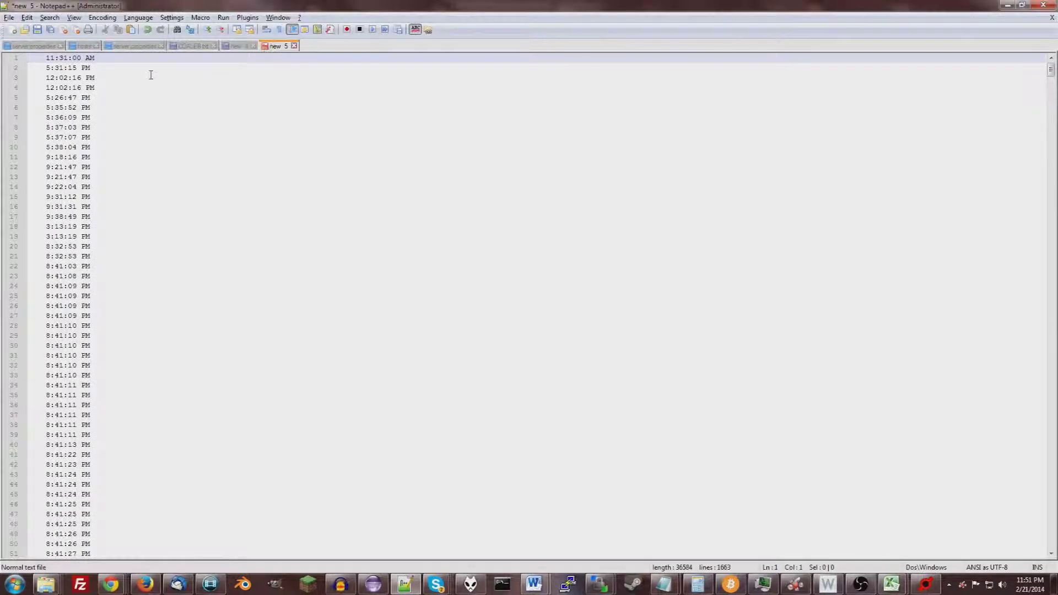
key(ctrl+a)
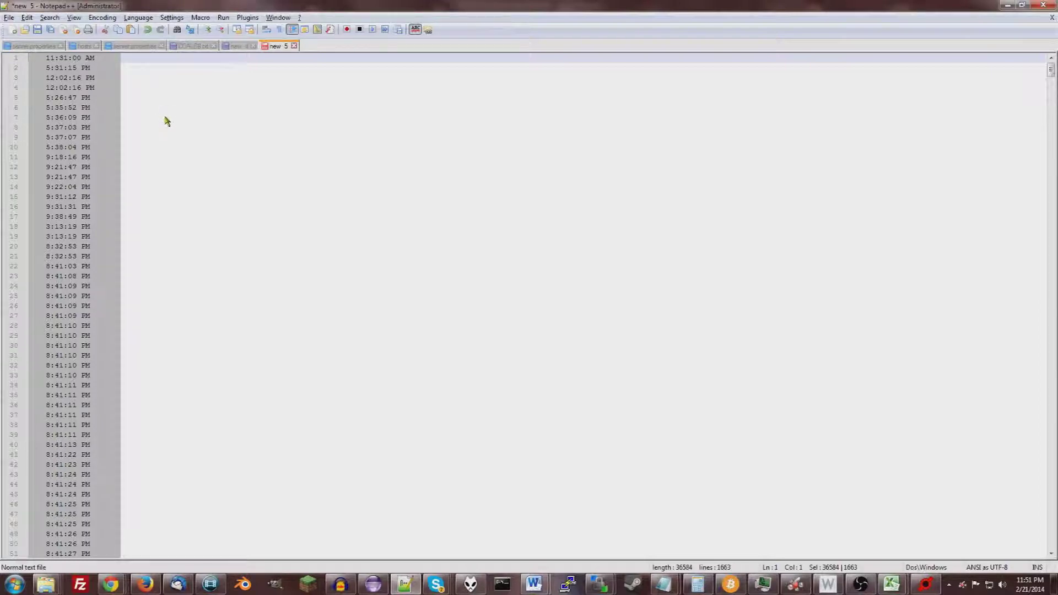
key(alt+Tab)
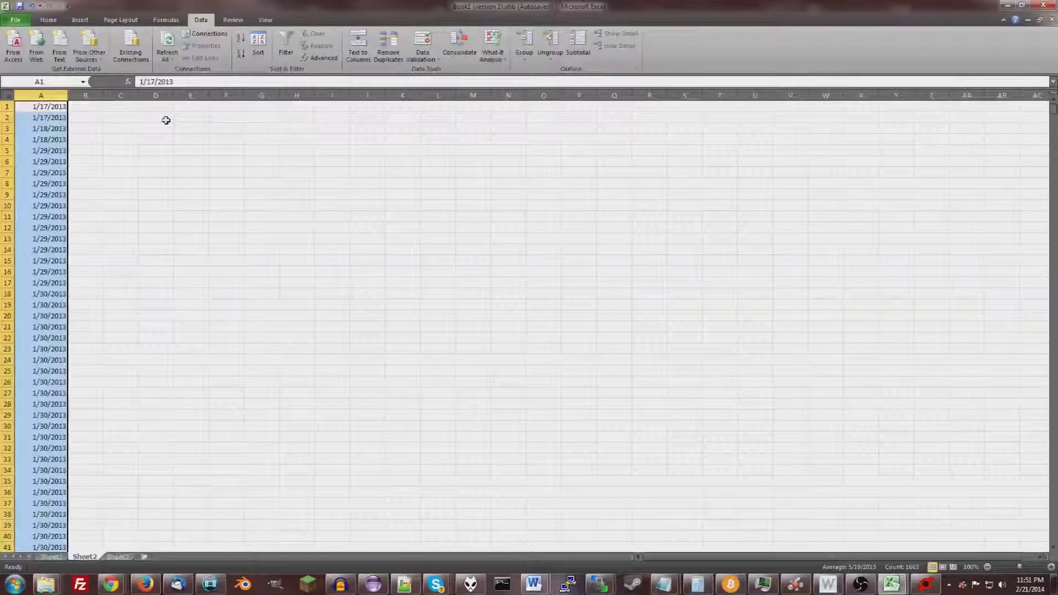
click(99, 107)
key(ctrl+v)
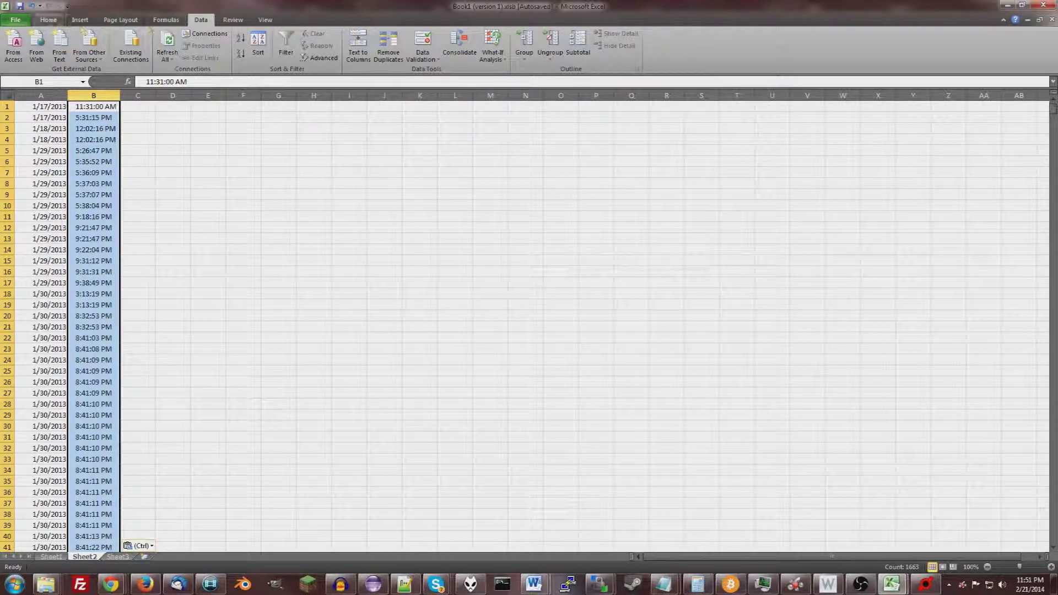
Step: Apply the Time number format to the pasted times in column B and check the first few cells
click(49, 20)
click(413, 37)
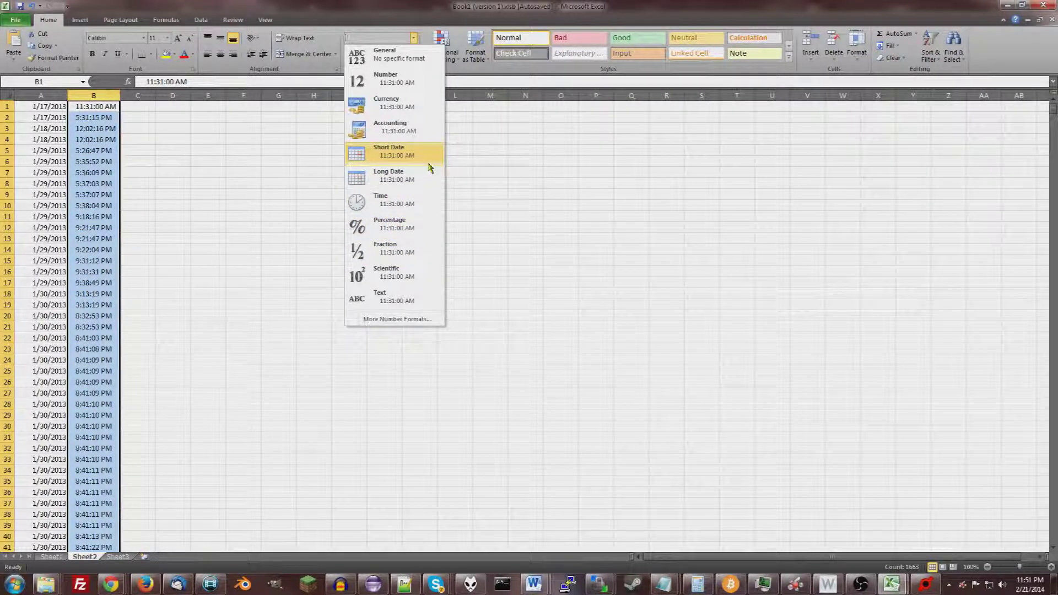
click(408, 200)
click(177, 137)
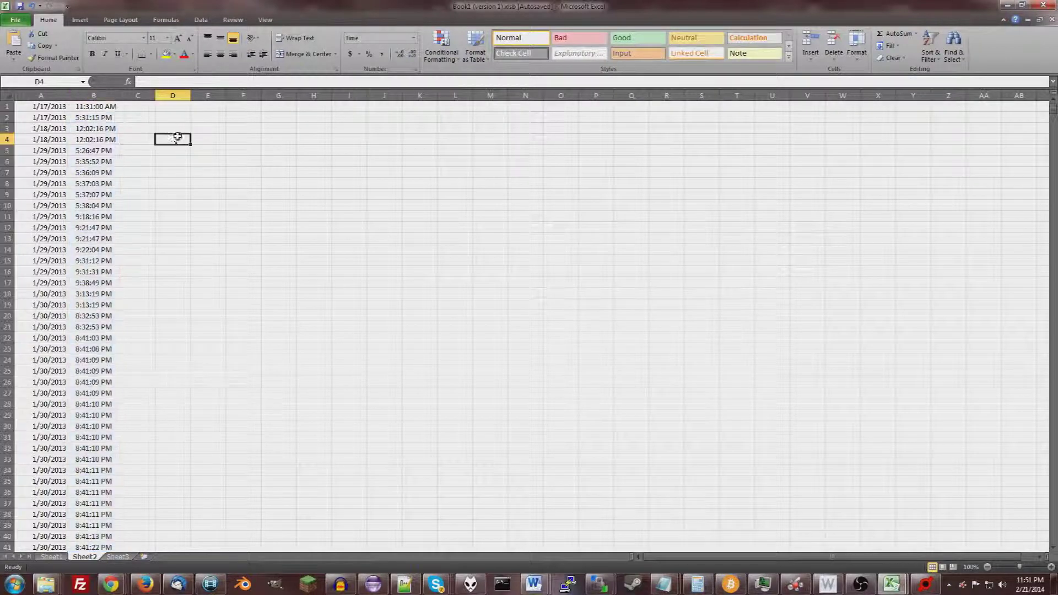
click(95, 108)
key(Down)
key(Down)
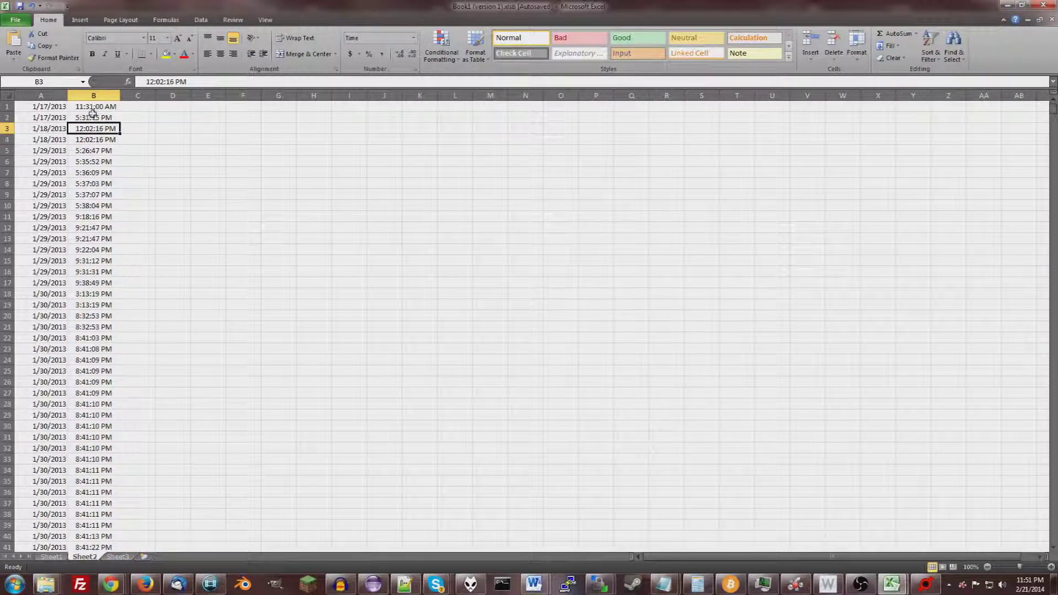
Step: Check the number format of the dates in column A and widen column B slightly
click(50, 107)
click(41, 96)
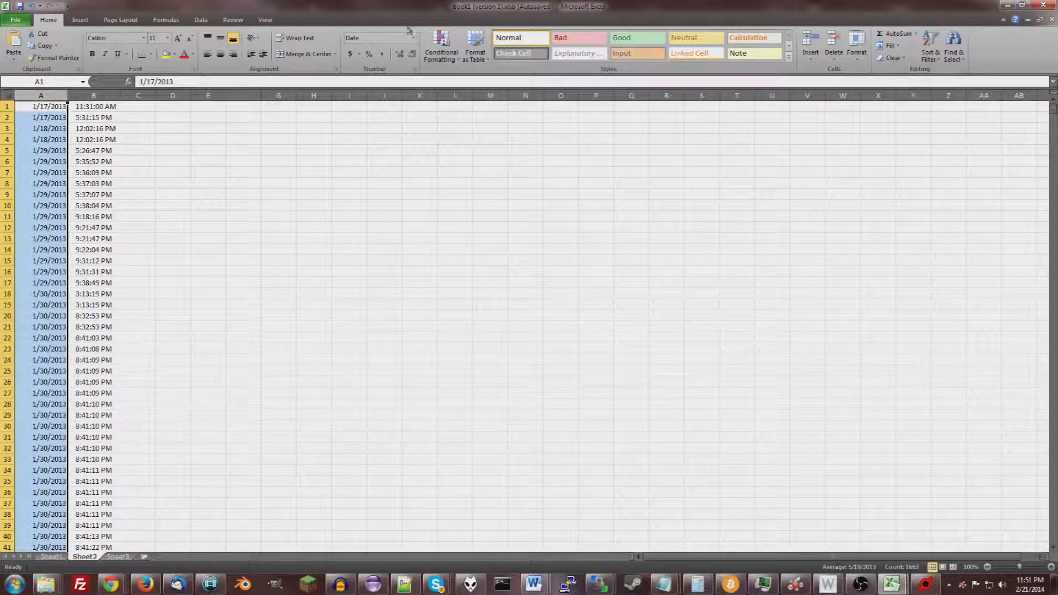
click(89, 107)
drag(120, 95, 143, 96)
click(161, 139)
click(234, 150)
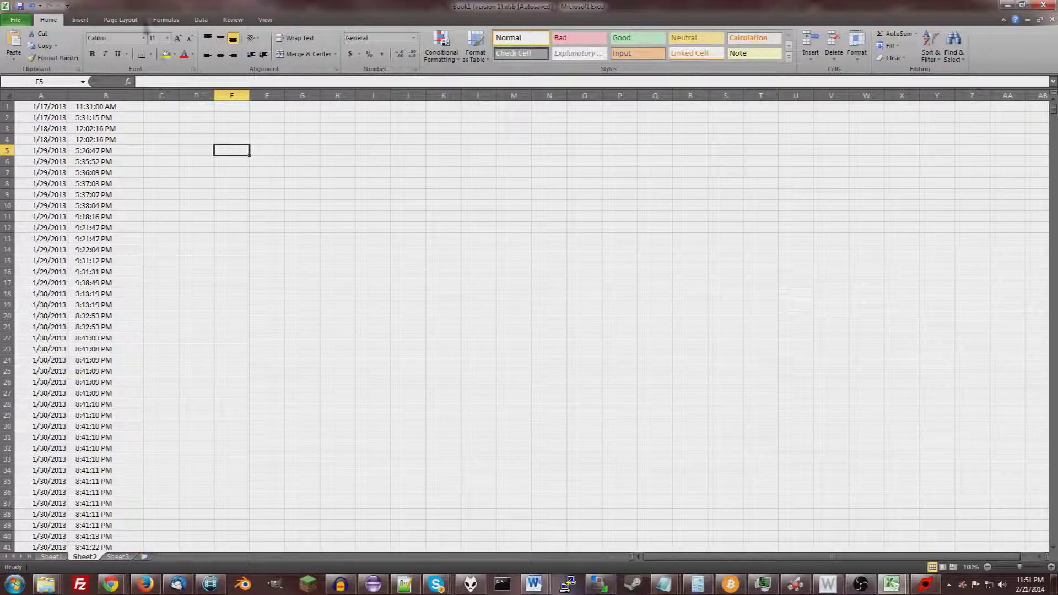
Step: Insert an empty markers-only scatter chart on Sheet2 and enlarge it to span about columns E to V, rows 5 to 35
click(80, 20)
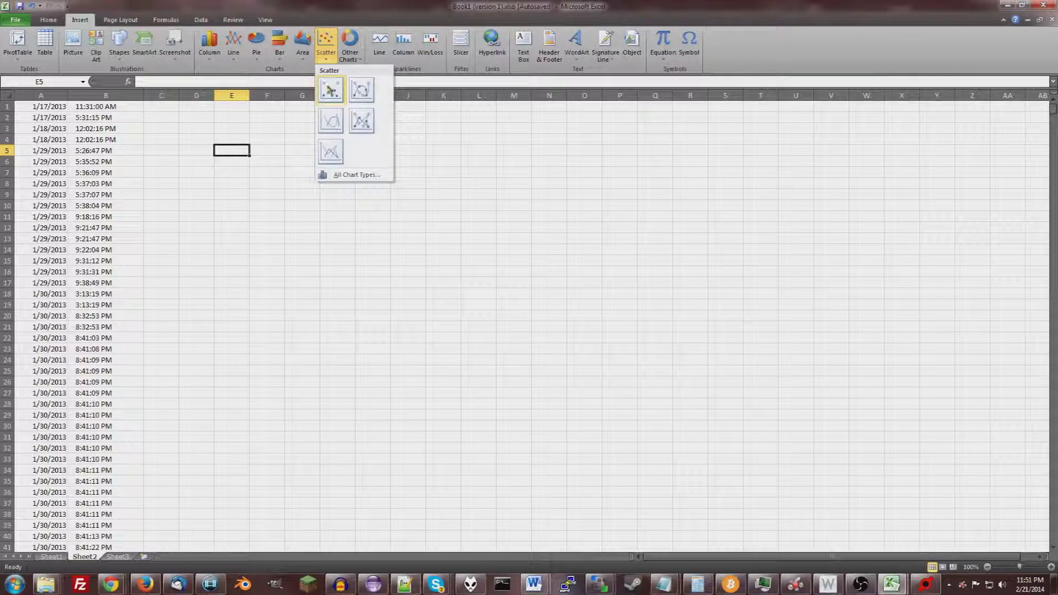
click(331, 90)
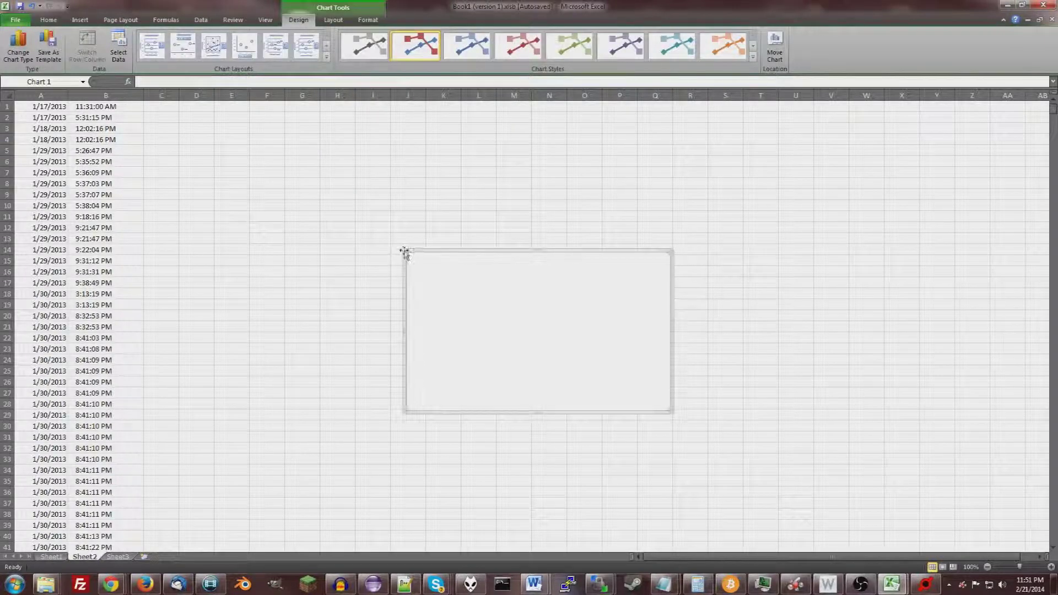
drag(405, 251, 234, 145)
drag(673, 413, 829, 485)
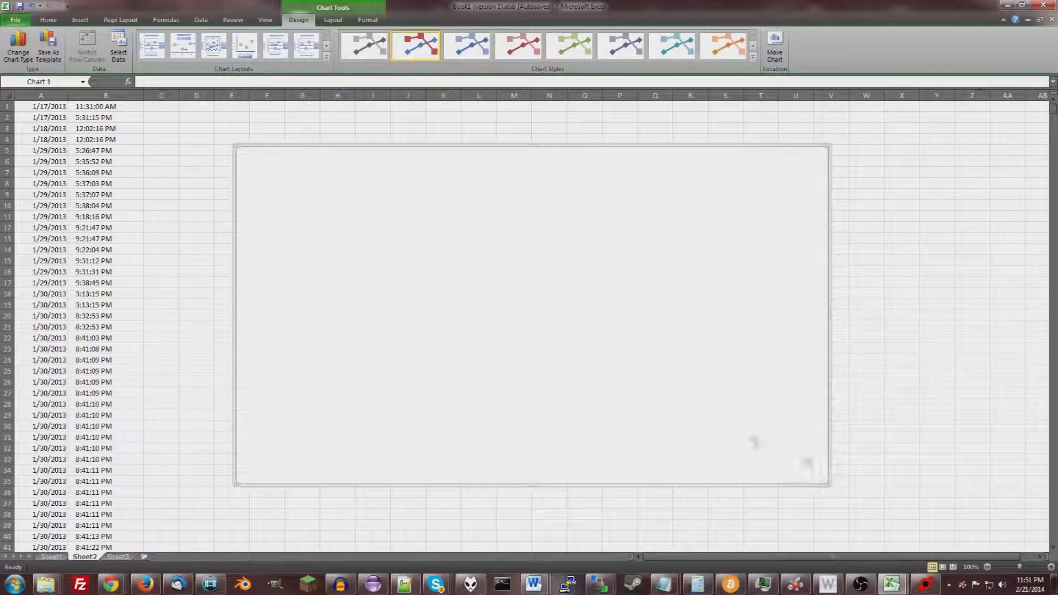
Step: Add a new data series named "Skype Messages" to the empty scatter chart
right_click(376, 343)
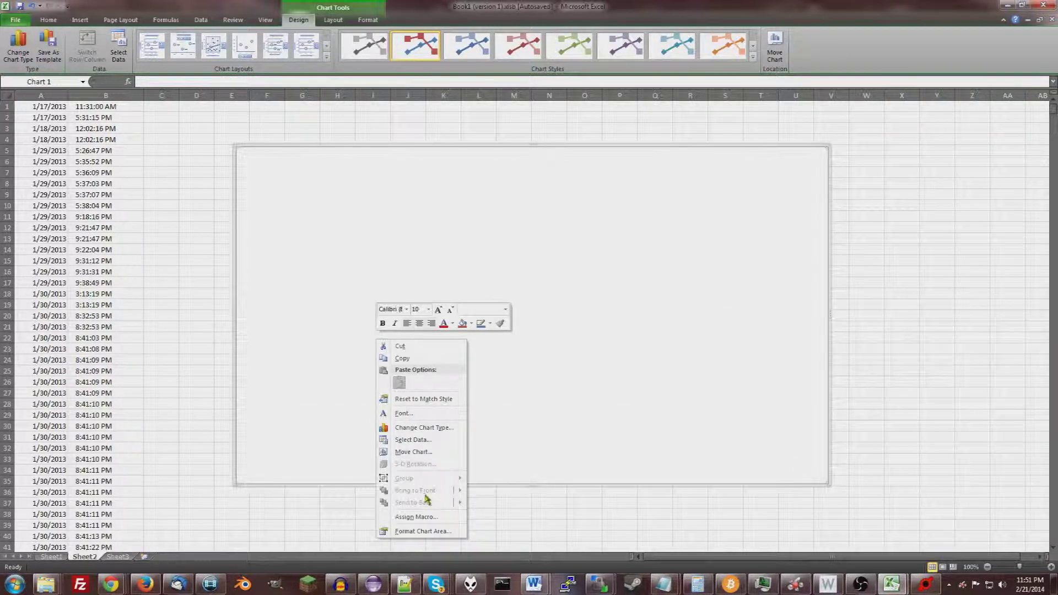
click(422, 439)
click(542, 325)
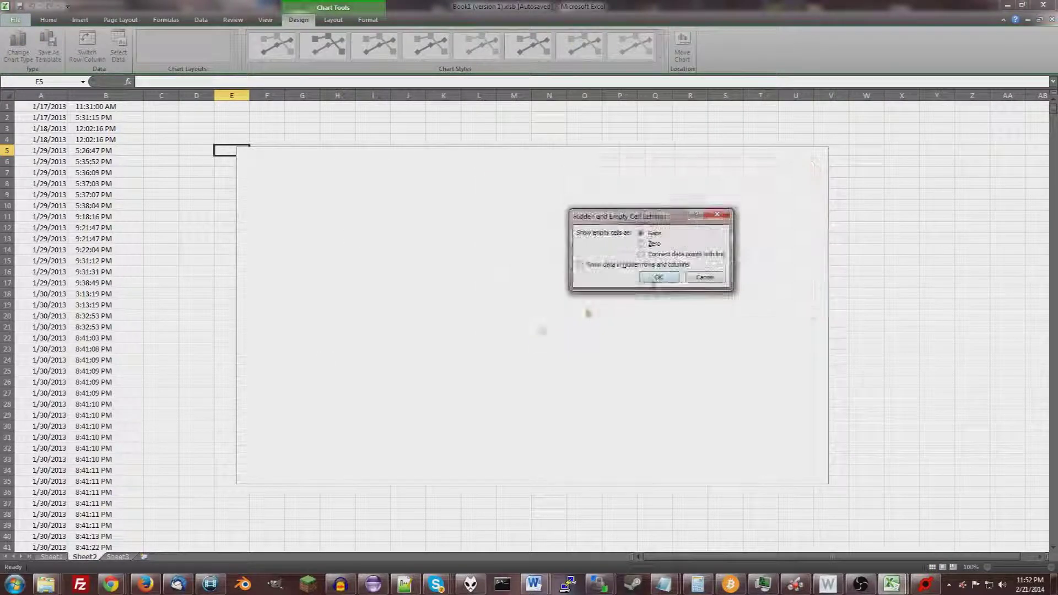
click(705, 277)
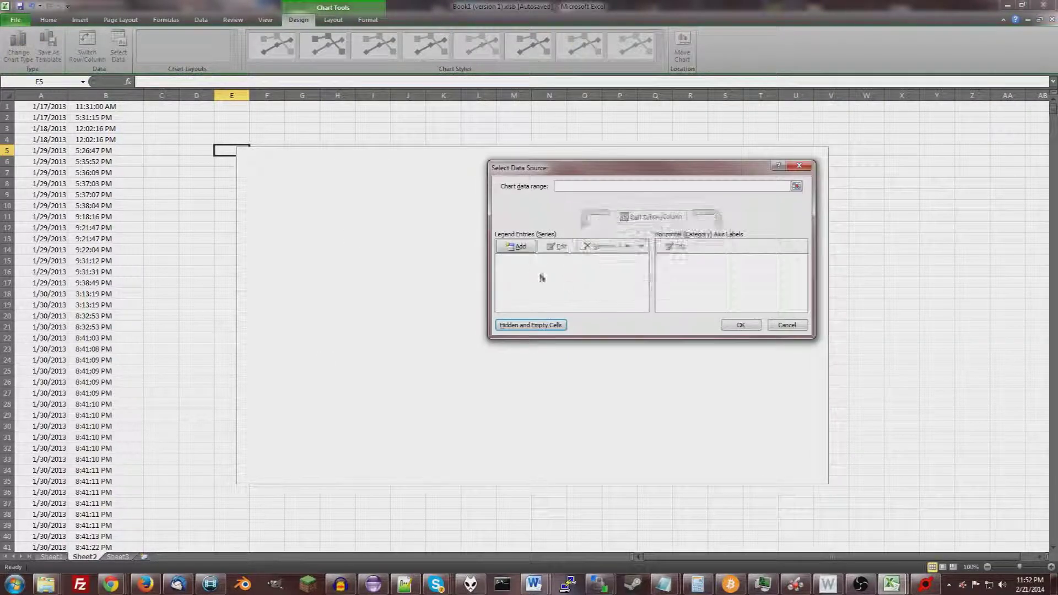
click(518, 249)
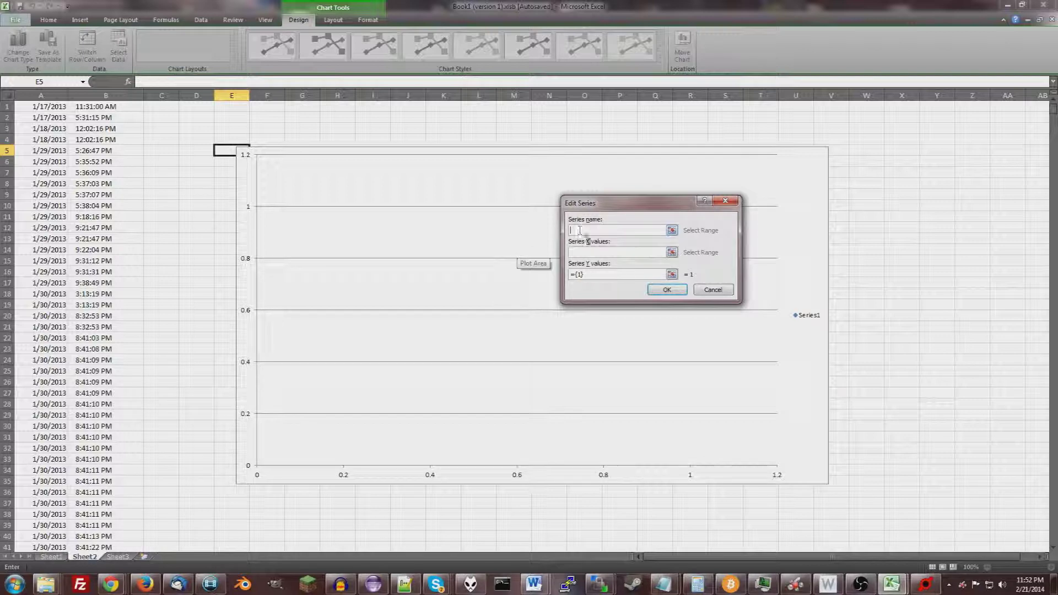
text(Stoc)
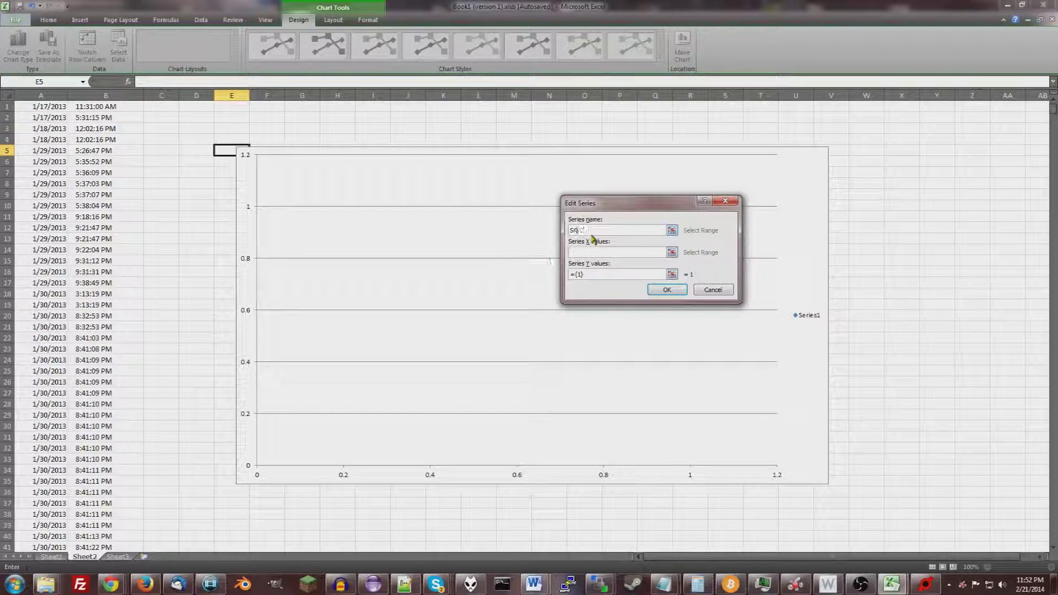
text(ype Messages)
key(Tab)
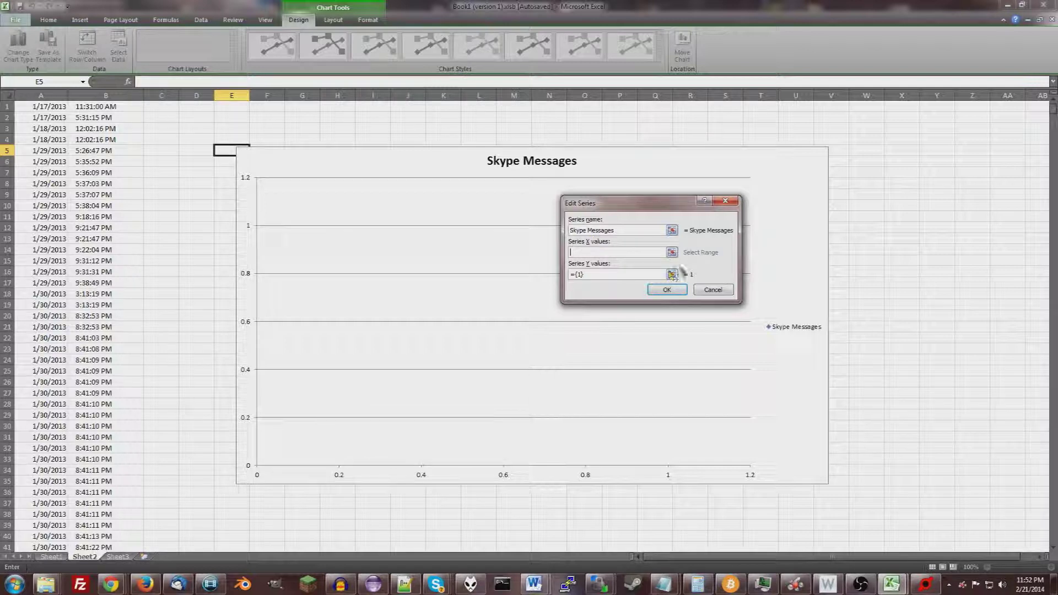
Step: Set the series' X values to Sheet2 column A and its Y values to column B, and review the listed axis labels
click(671, 252)
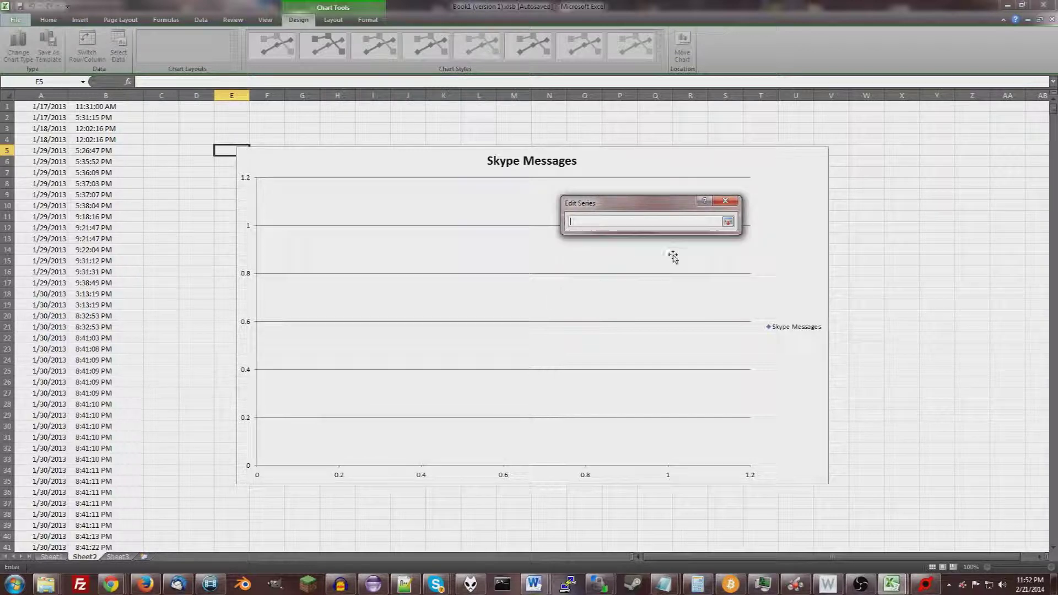
click(41, 95)
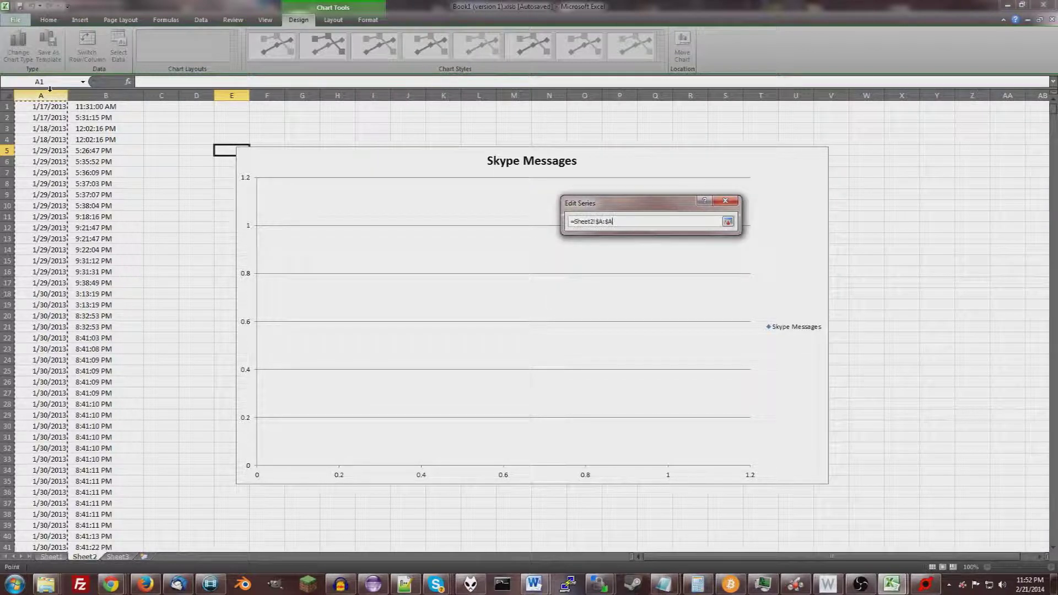
click(727, 222)
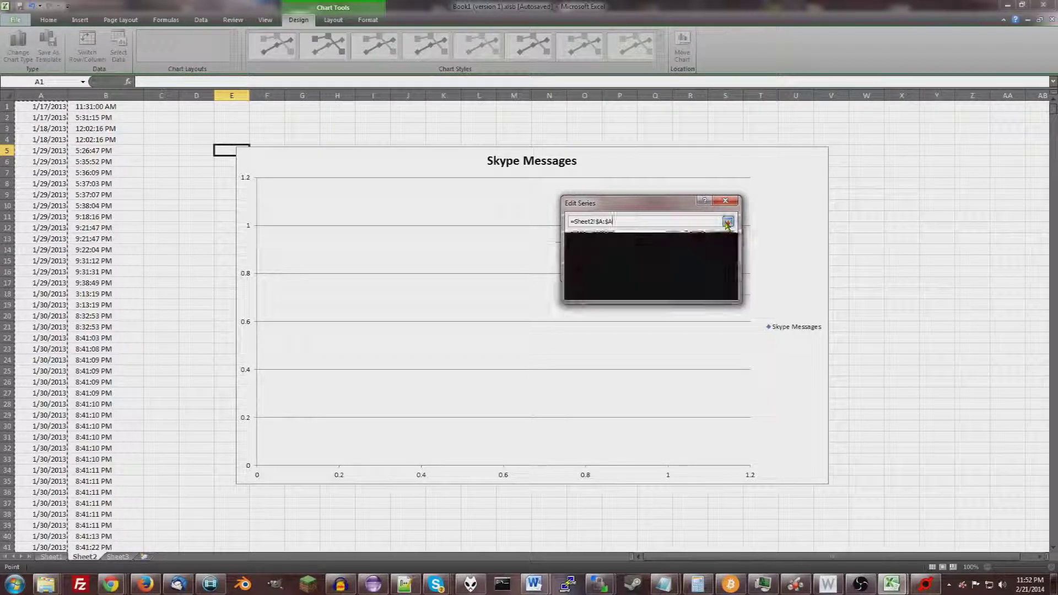
key(Tab)
click(106, 95)
click(661, 290)
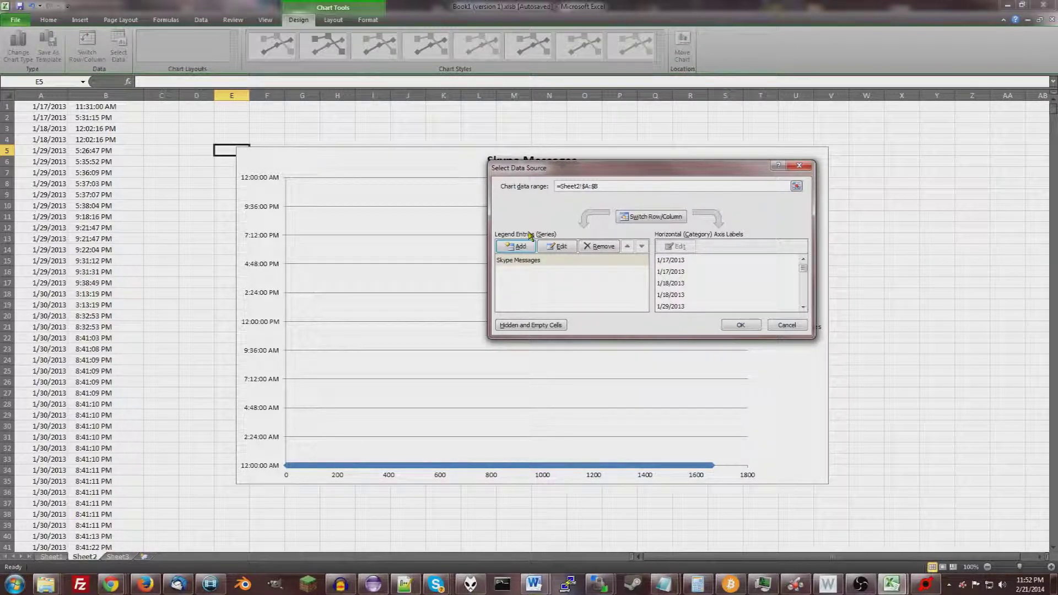
drag(802, 268, 801, 319)
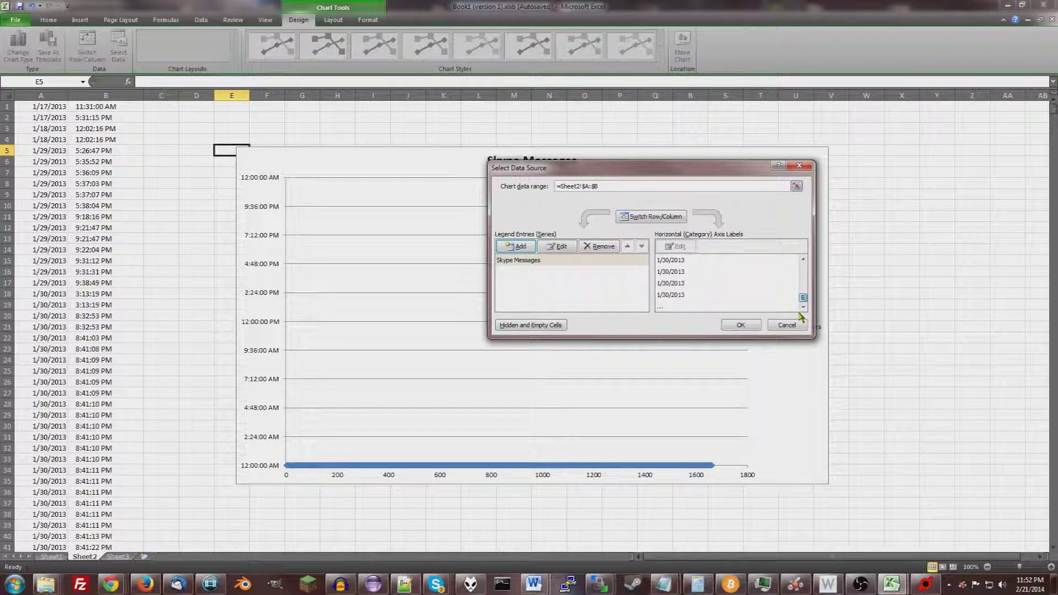
drag(798, 307, 798, 253)
Step: Switch to Notepad++ and remove every space from the times in the "new 5" document by replacing them with nothing
click(893, 586)
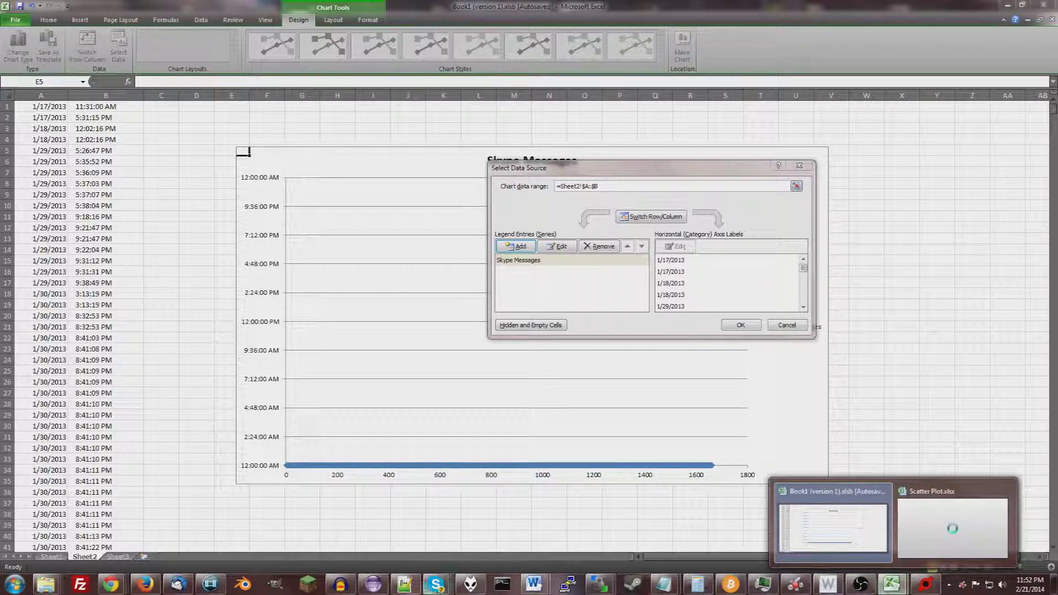
click(404, 584)
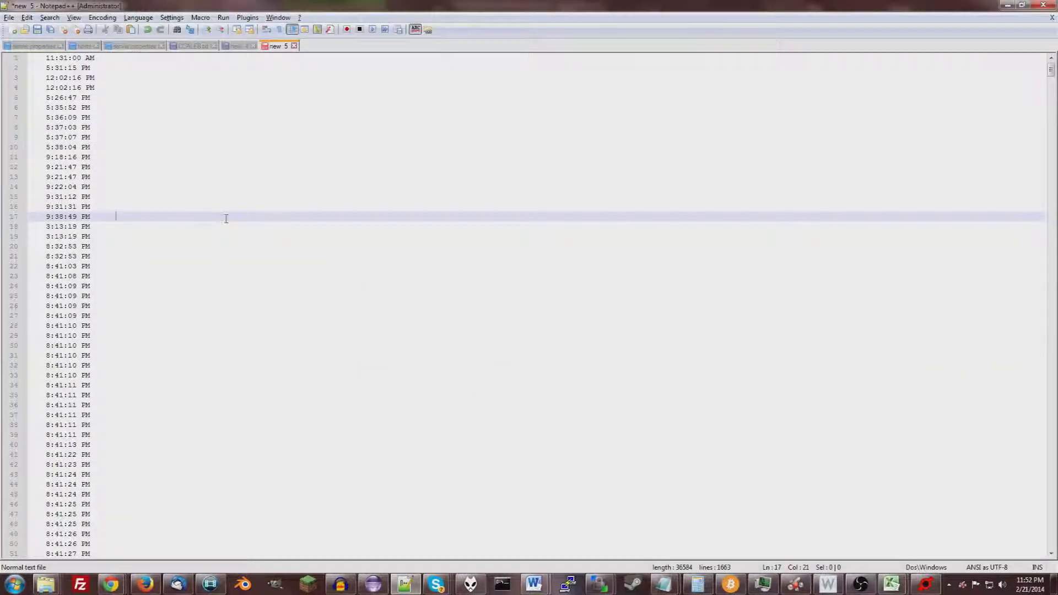
key(ctrl+h)
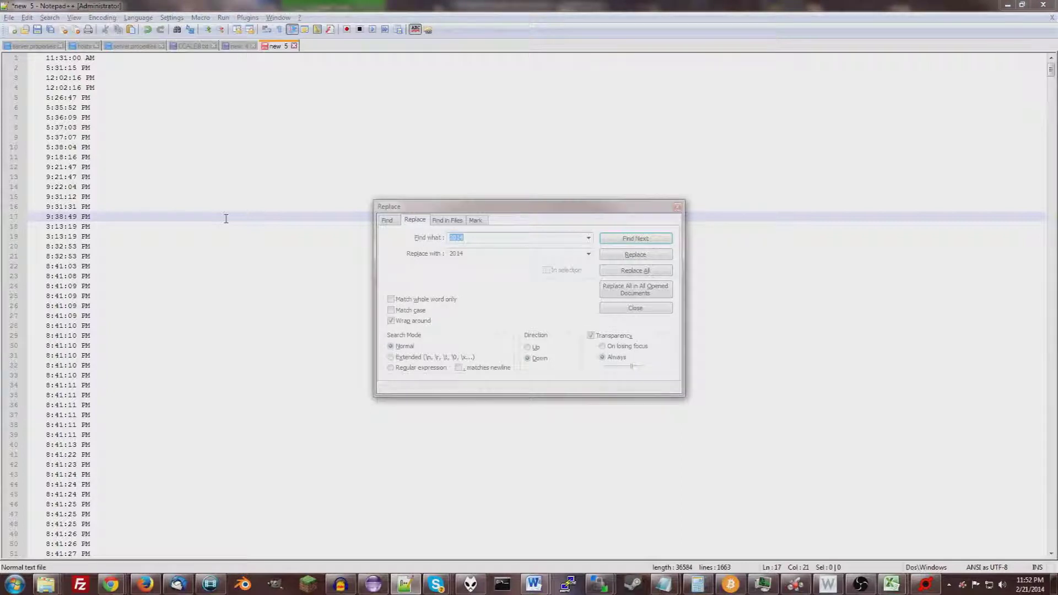
key(Tab)
key(BackSpace)
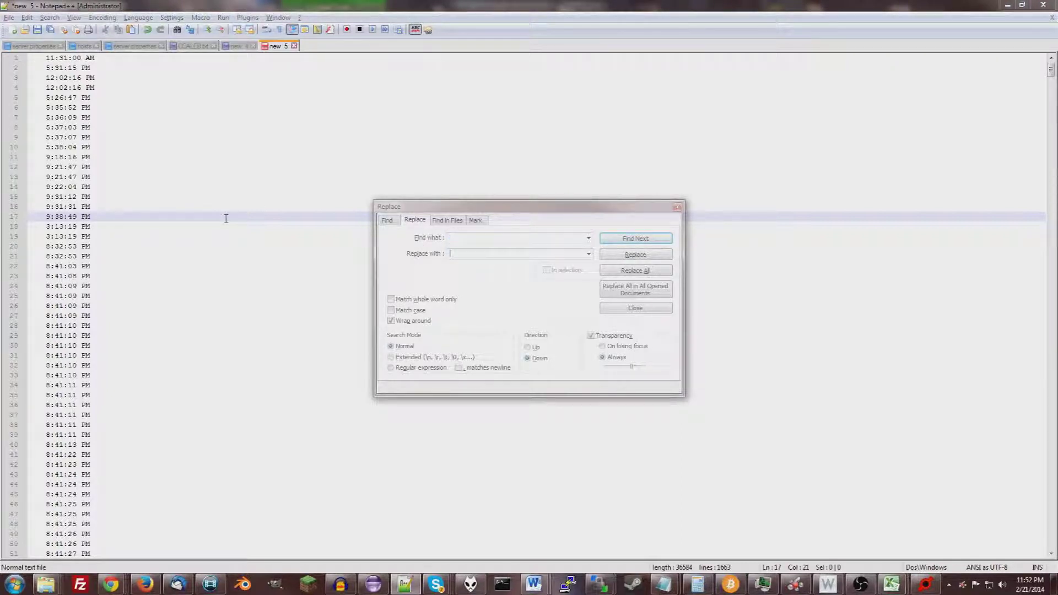
click(637, 272)
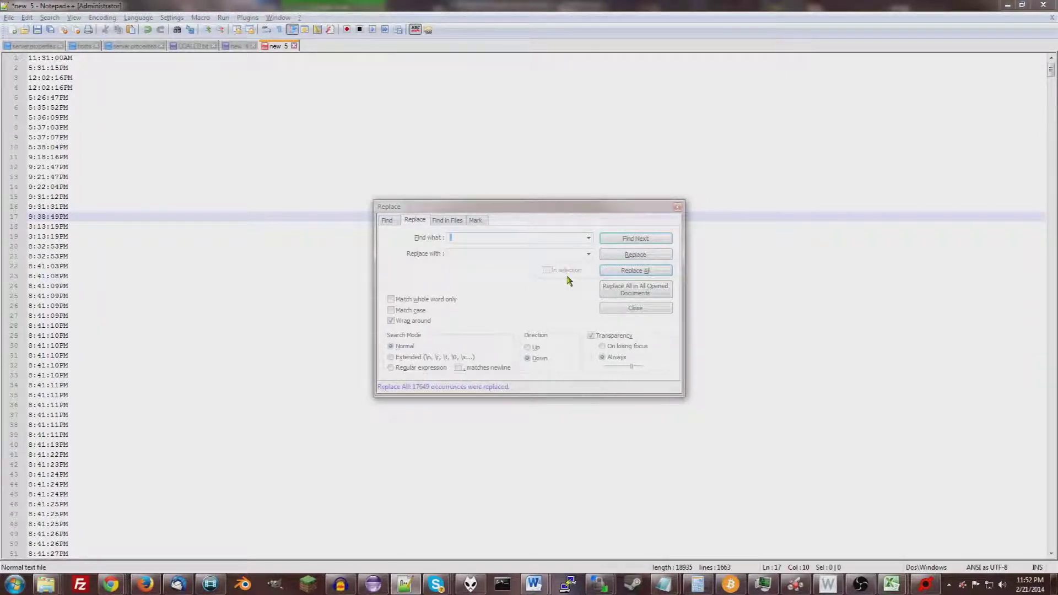
Step: Put a single space back before AM and PM in all the times by replacing "AM" with " AM" and "PM" with " PM"
double_click(486, 241)
click(610, 270)
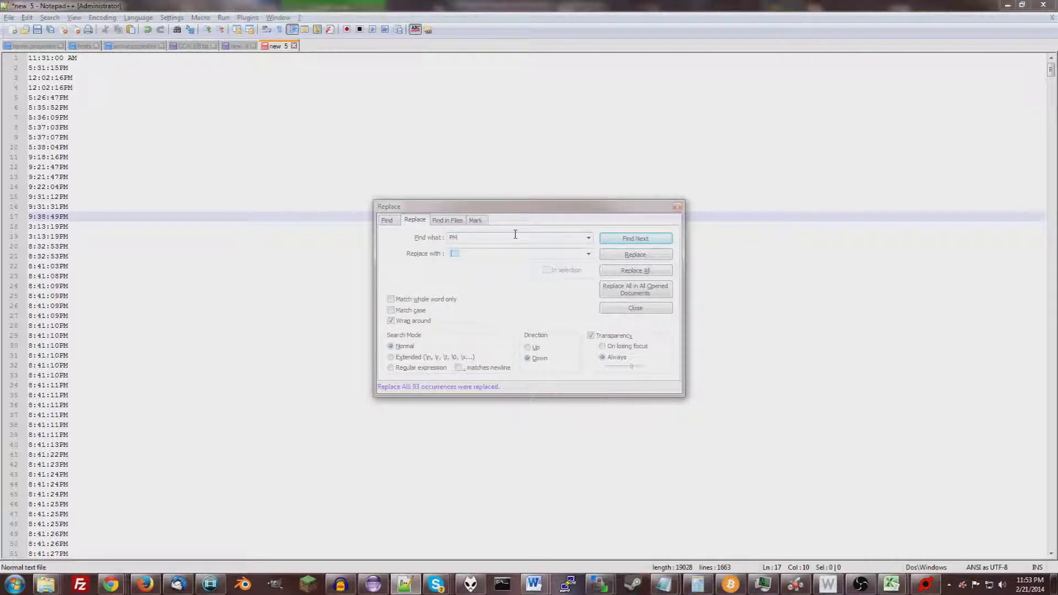
click(632, 272)
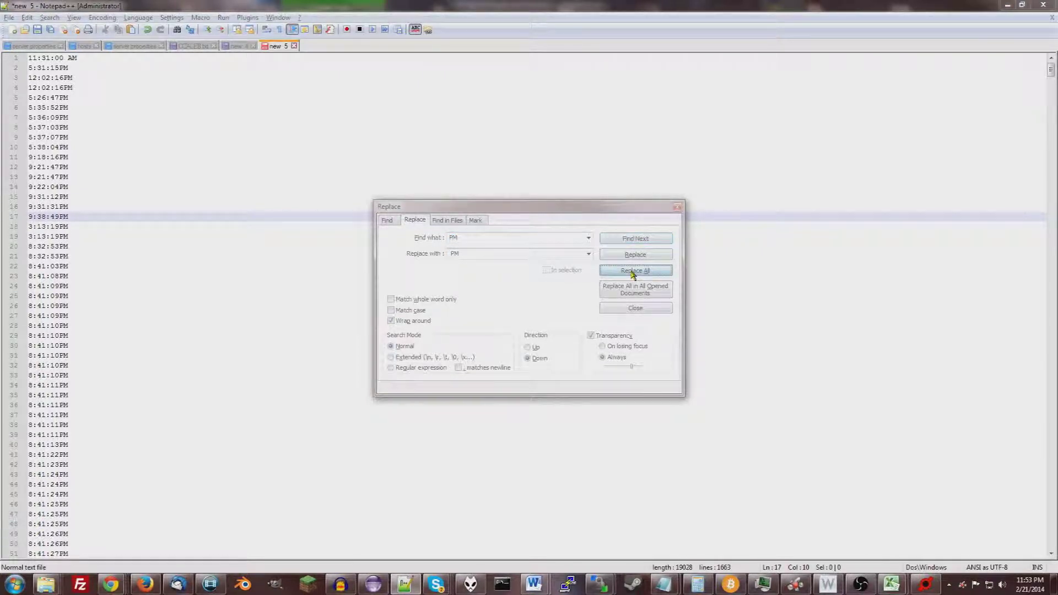
click(677, 207)
click(321, 196)
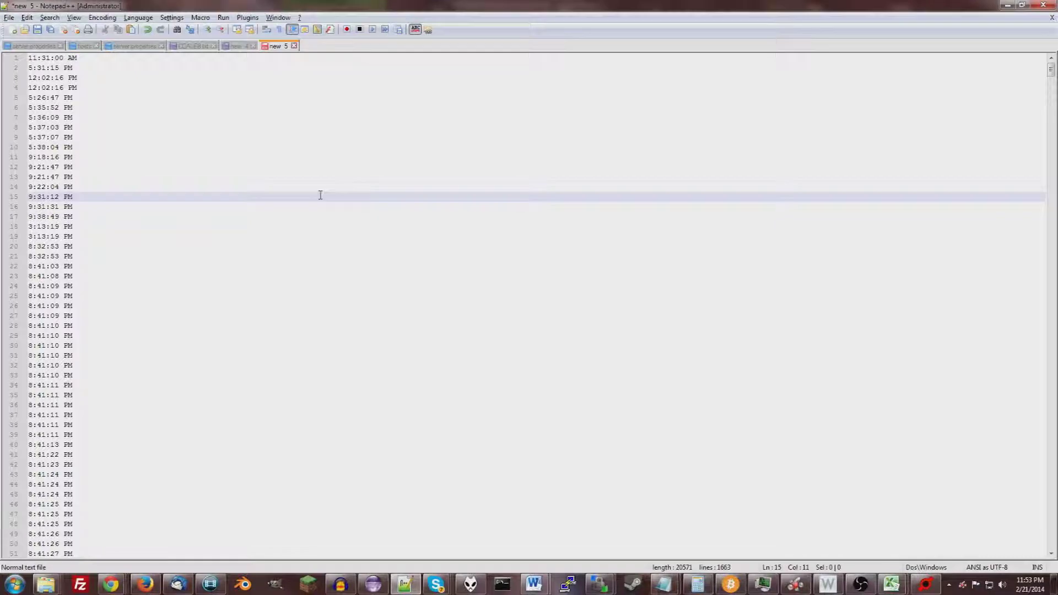
Step: Copy all the cleaned times into Excel, accepting the chart's data source and pasting them over column B of Sheet2
key(ctrl+a)
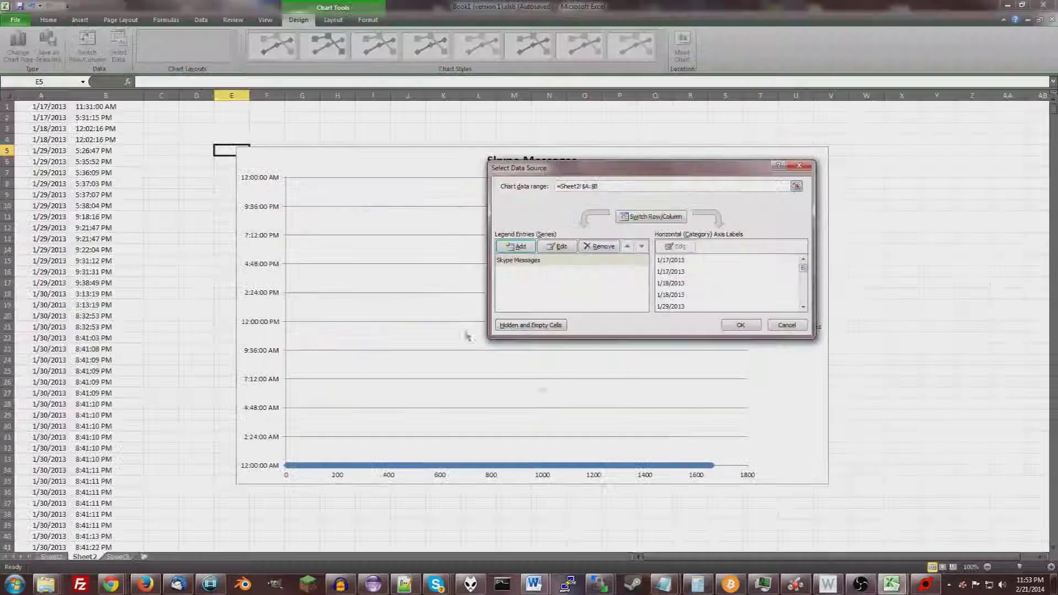
click(739, 325)
click(121, 95)
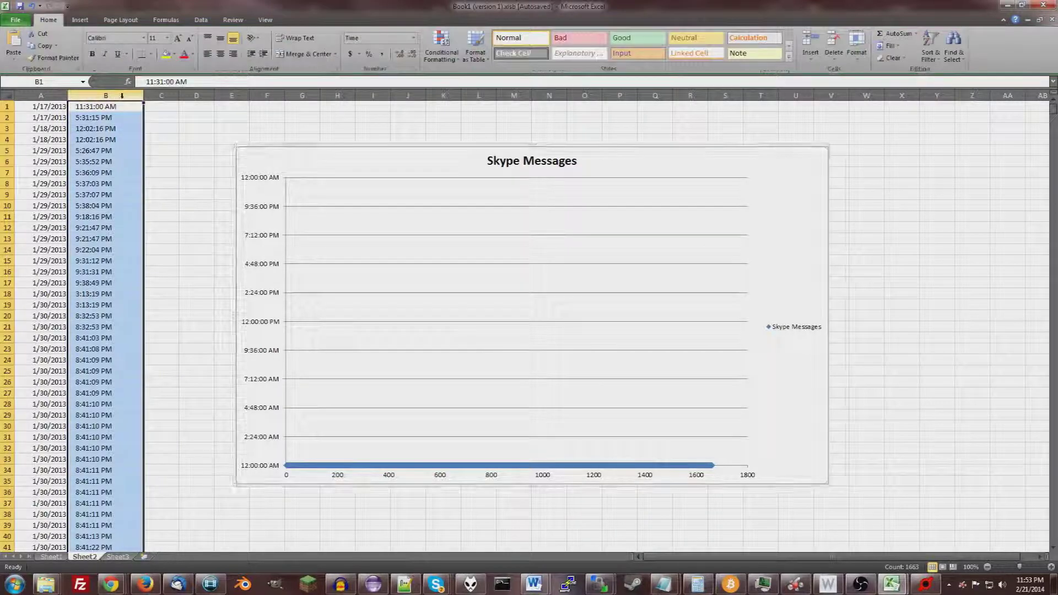
key(ctrl+v)
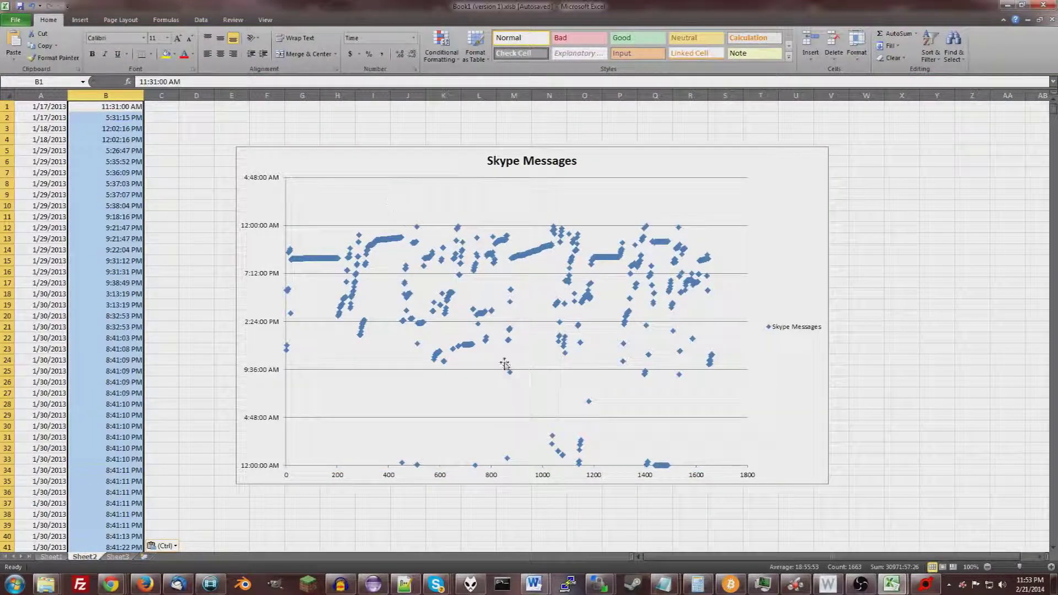
click(895, 359)
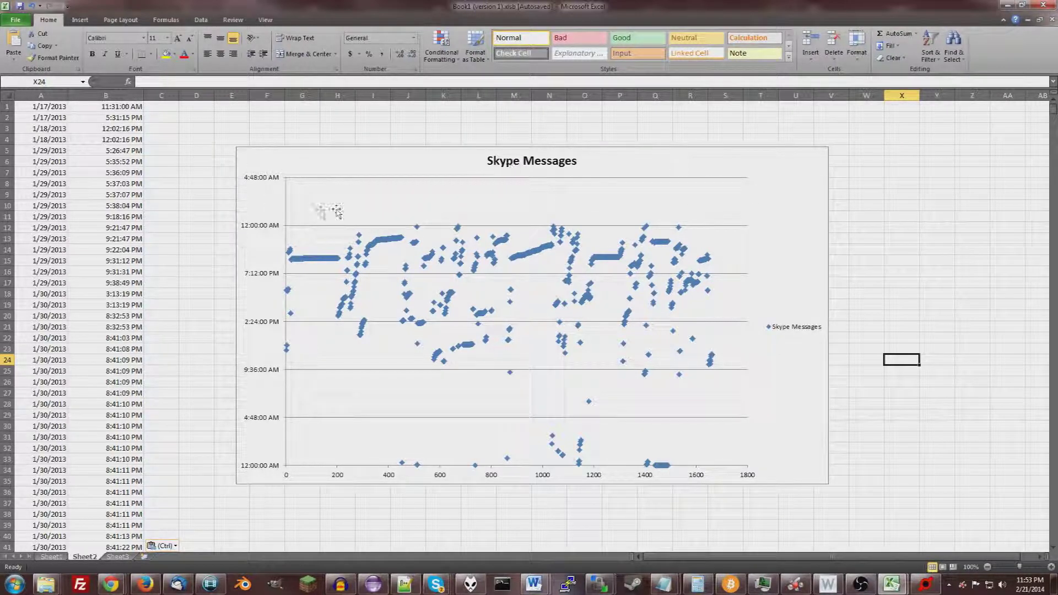
Step: Fix the chart's vertical axis minor unit at 0.04 and its major unit at 0.125
click(772, 436)
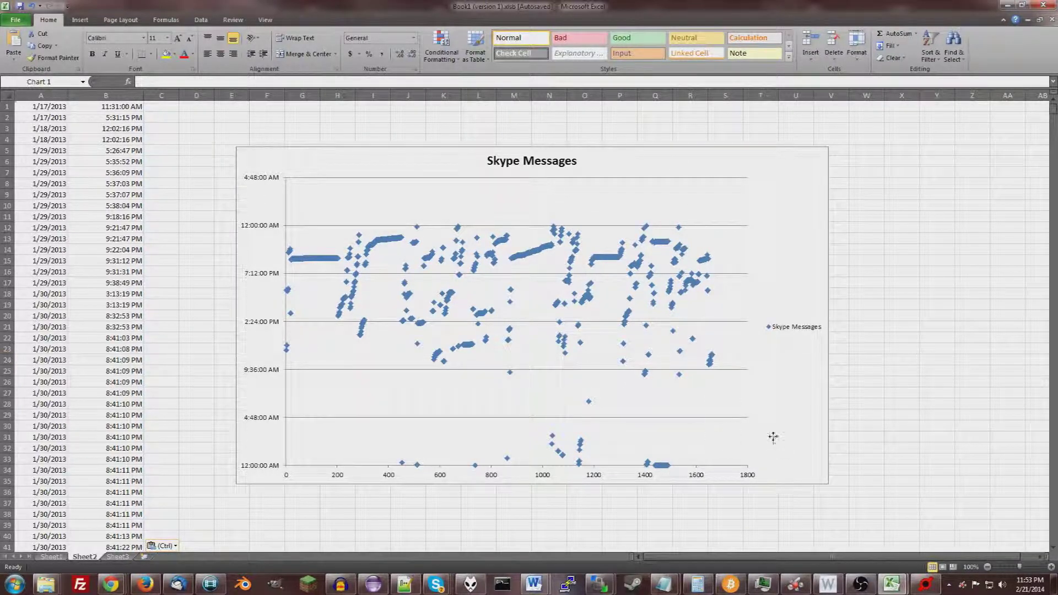
click(334, 20)
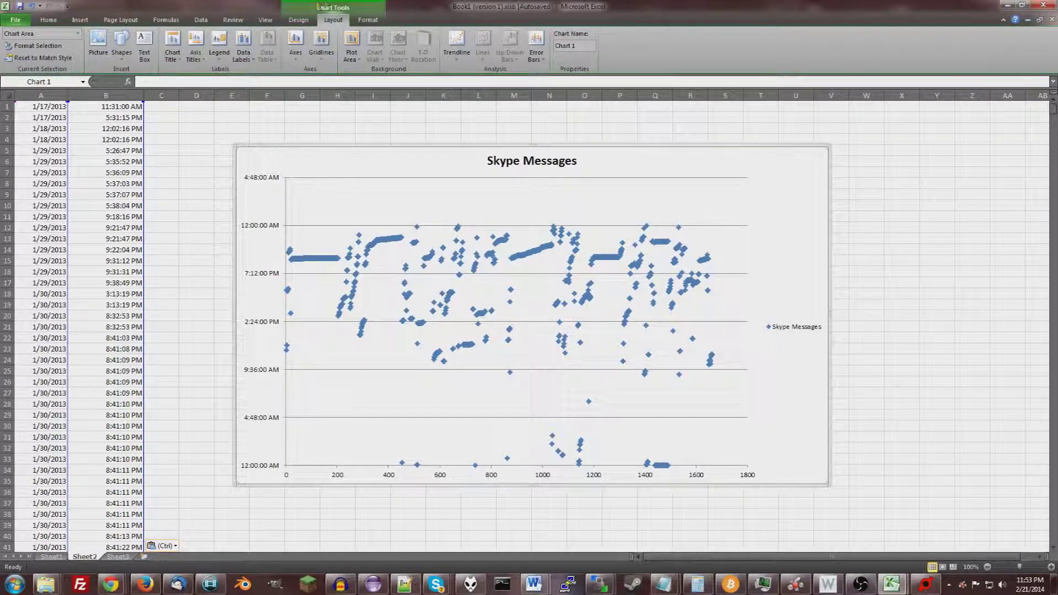
click(295, 45)
mouse_move(304, 88)
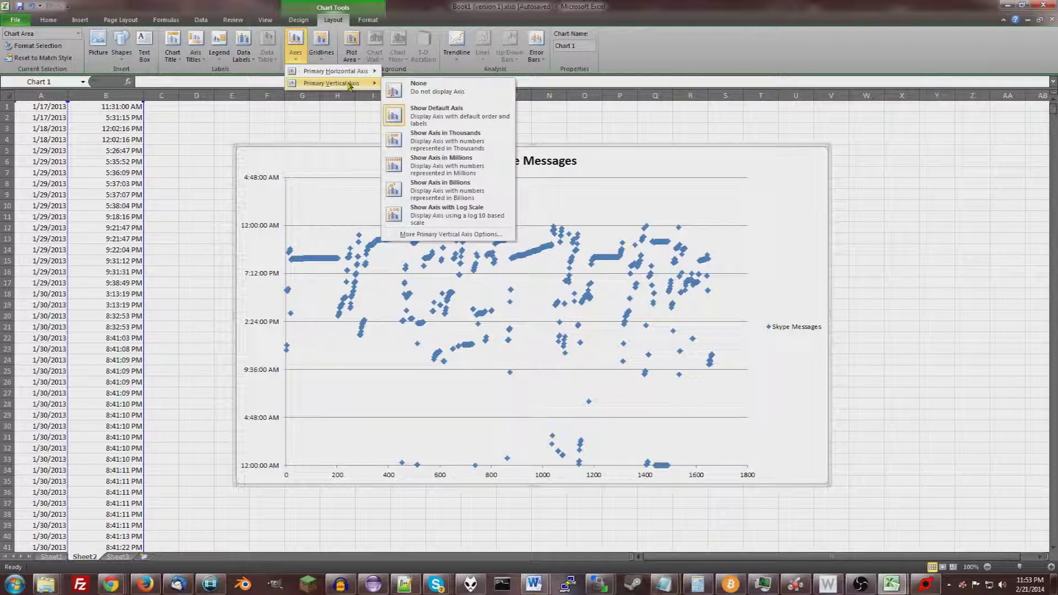
click(455, 234)
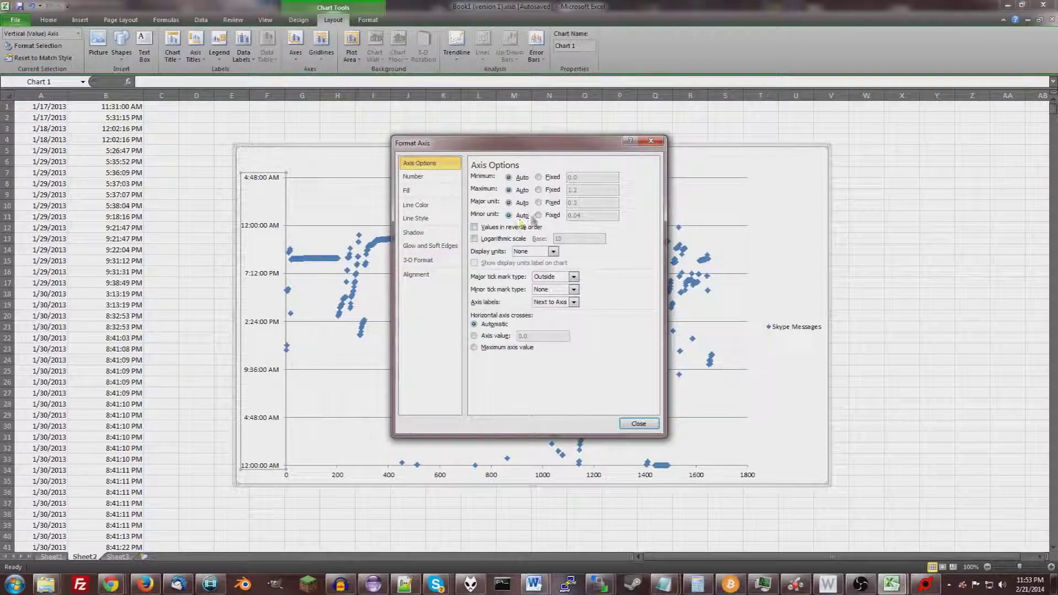
click(551, 217)
click(538, 202)
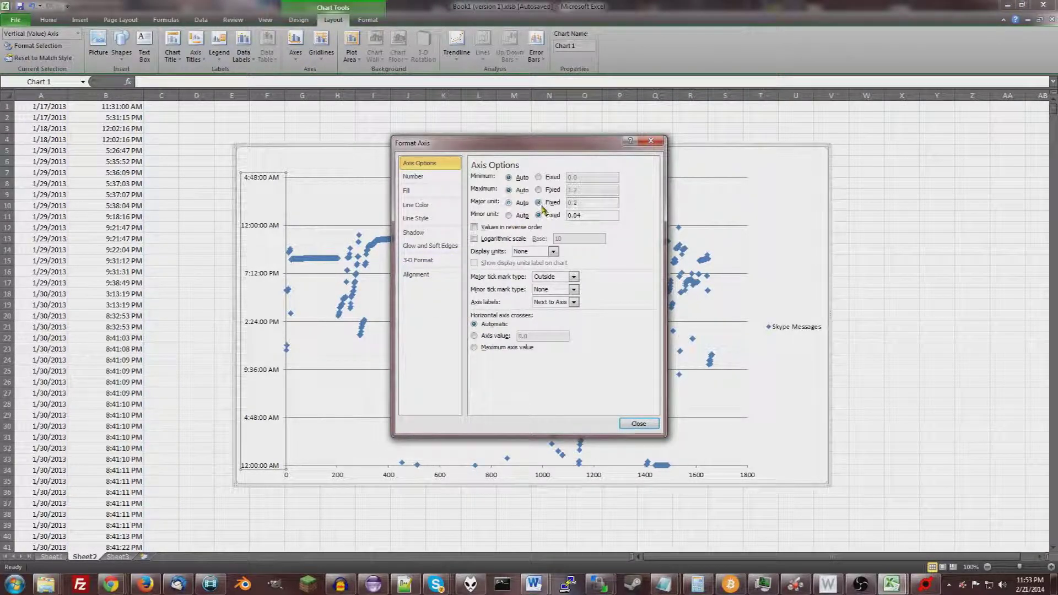
click(593, 202)
drag(599, 202, 558, 202)
text(.125)
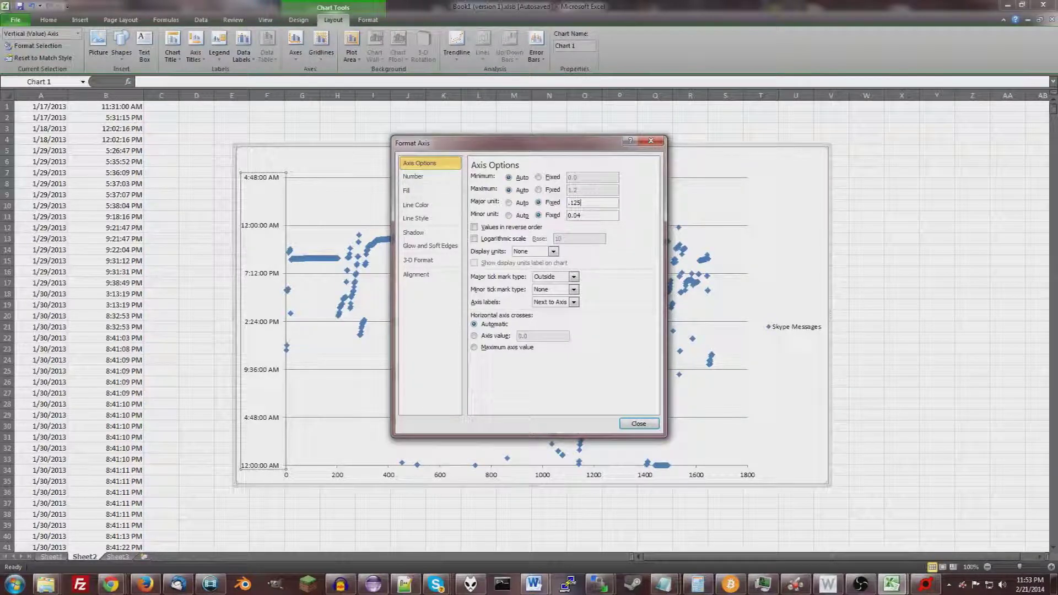
Step: Fix the vertical axis maximum at 1 and close the axis formatting
click(539, 189)
click(599, 190)
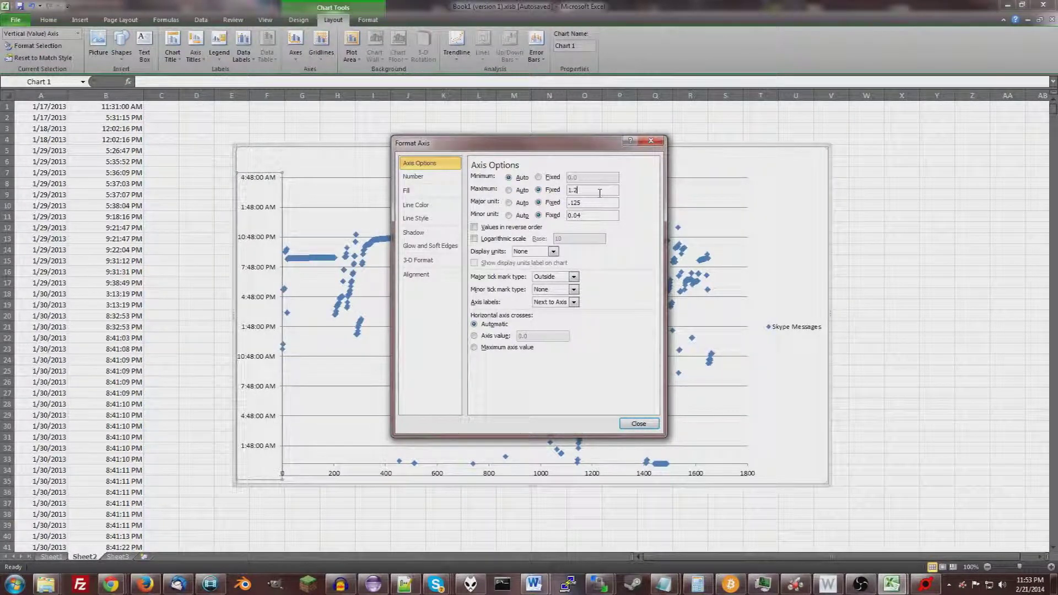
text(1)
click(588, 214)
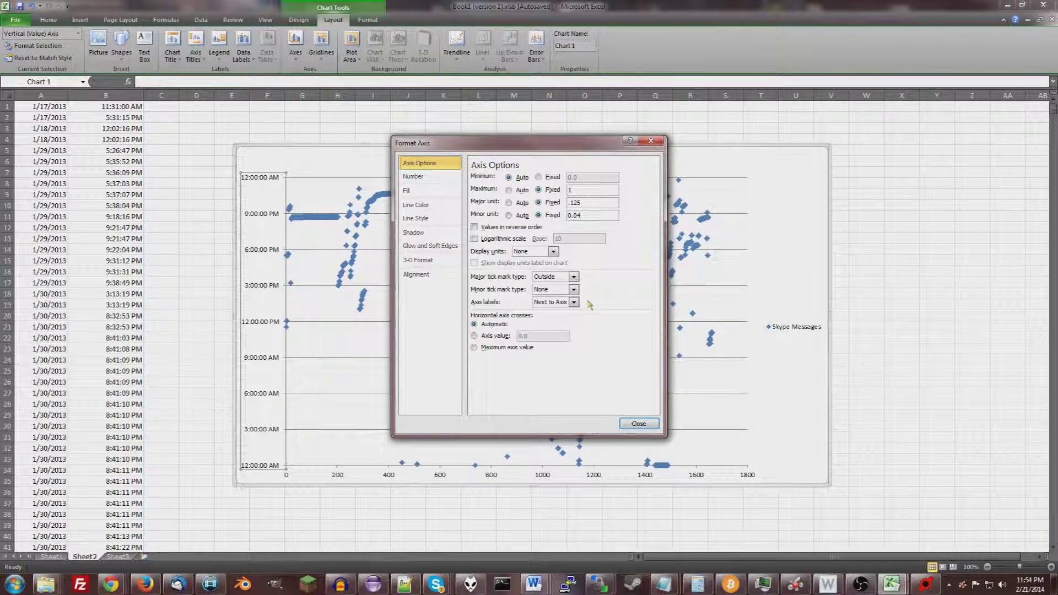
click(638, 424)
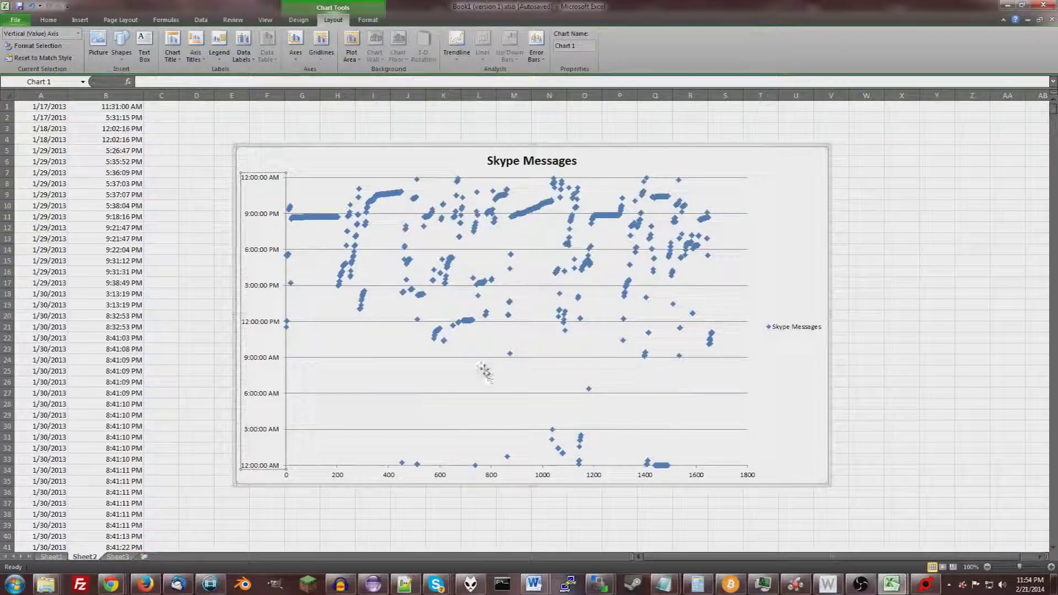
click(471, 325)
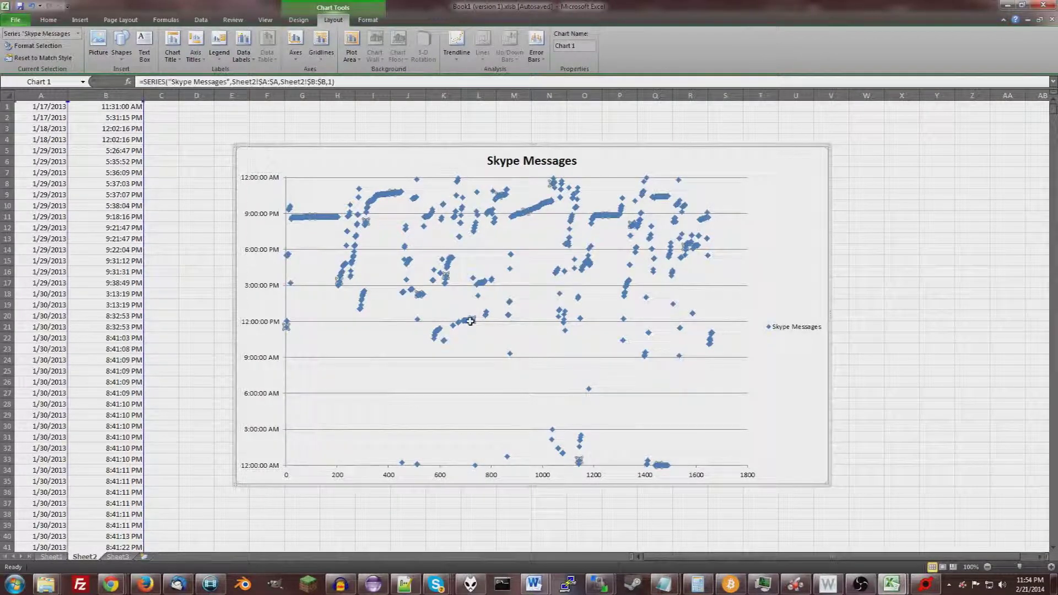
right_click(471, 326)
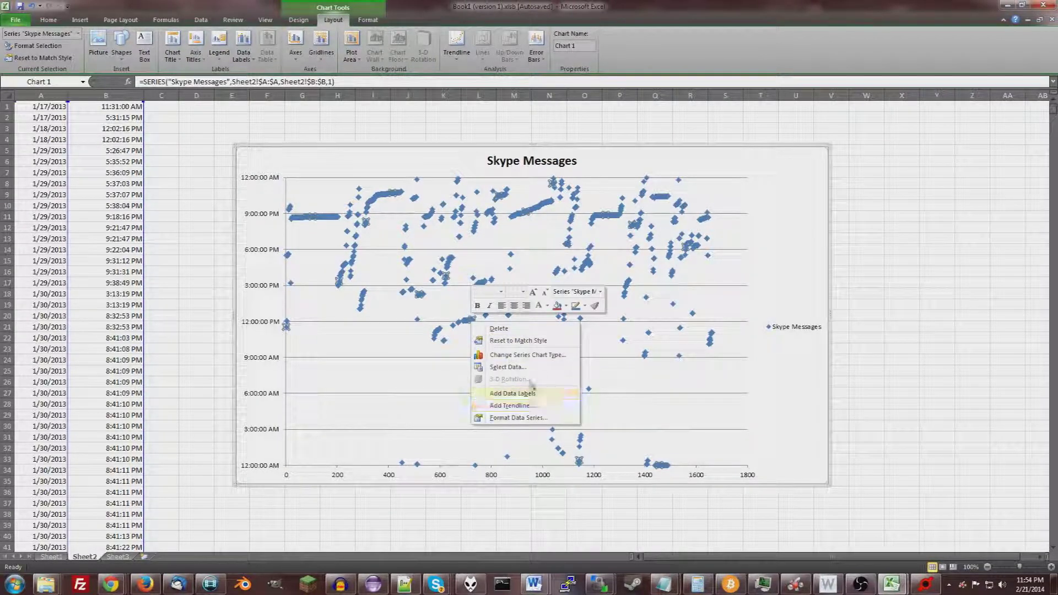
click(536, 417)
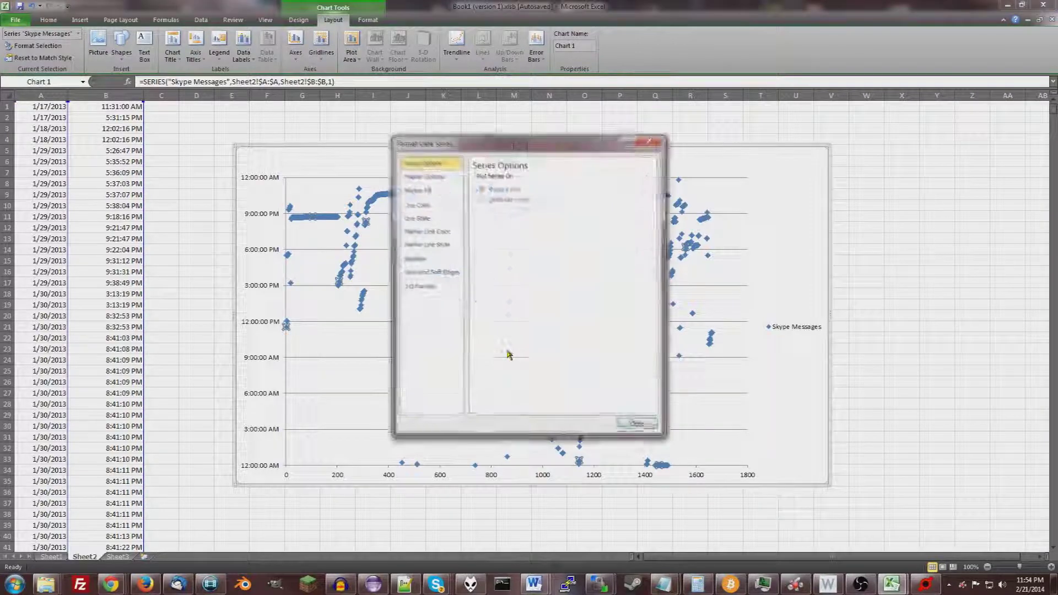
click(444, 179)
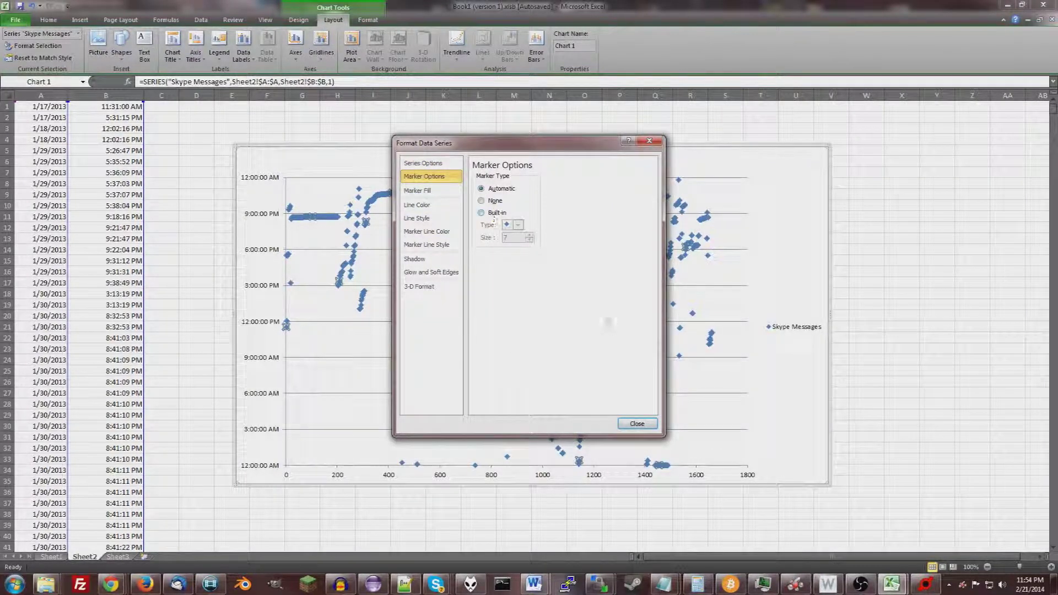
click(637, 423)
Step: Apply the dark gray chart style to the Skype Messages chart and set its series markers to the built-in type at size 2
click(298, 20)
click(364, 45)
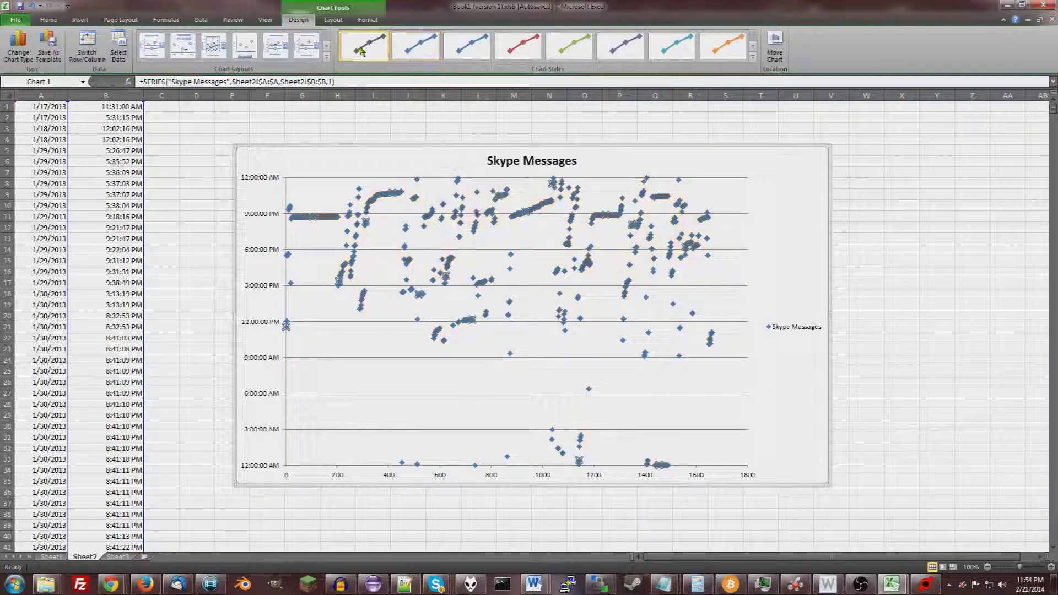
right_click(472, 324)
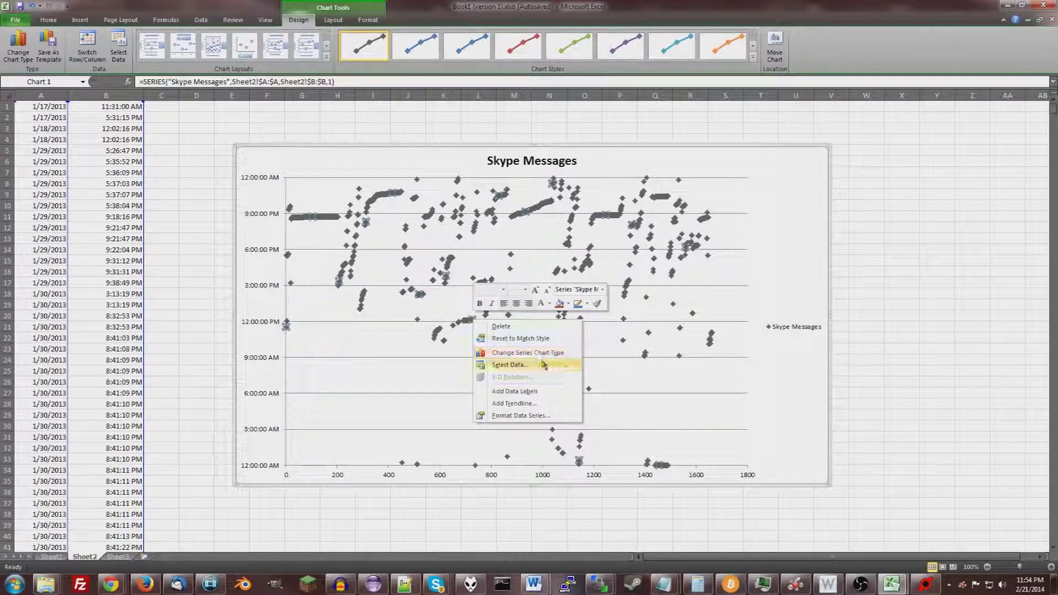
key(Escape)
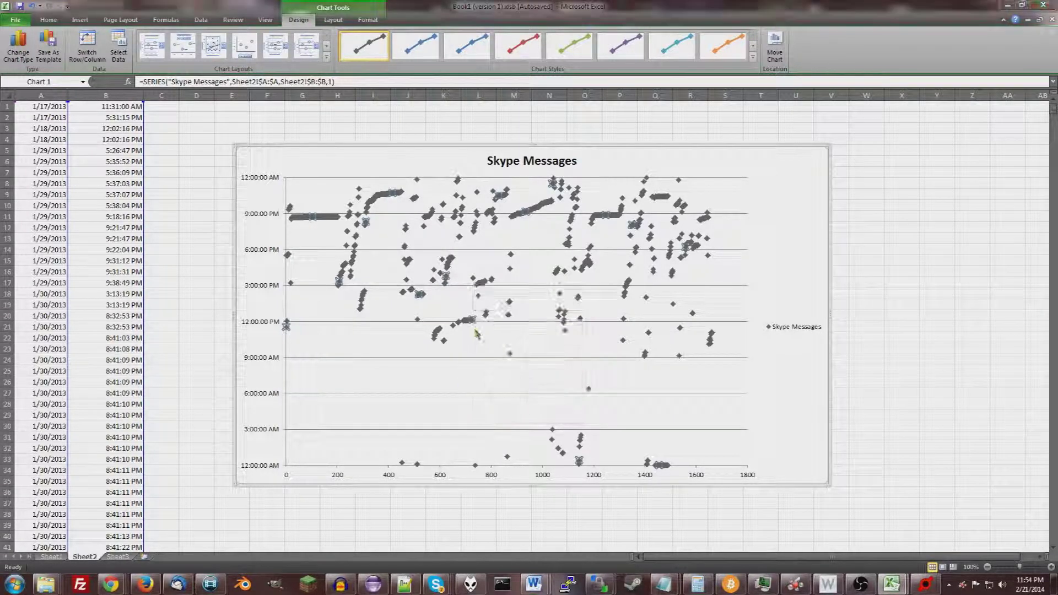
click(424, 175)
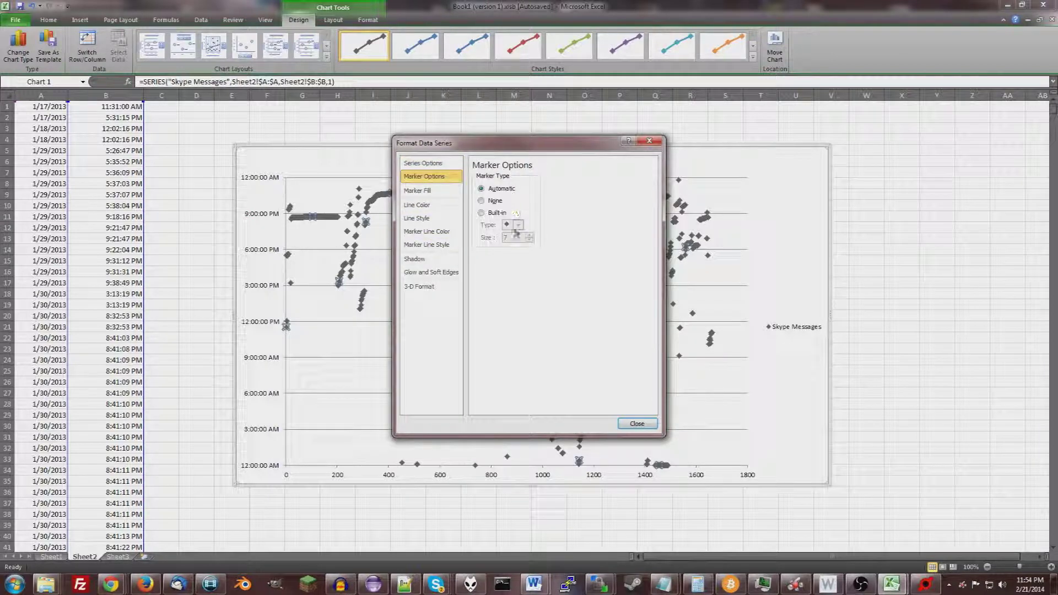
click(493, 213)
text(2)
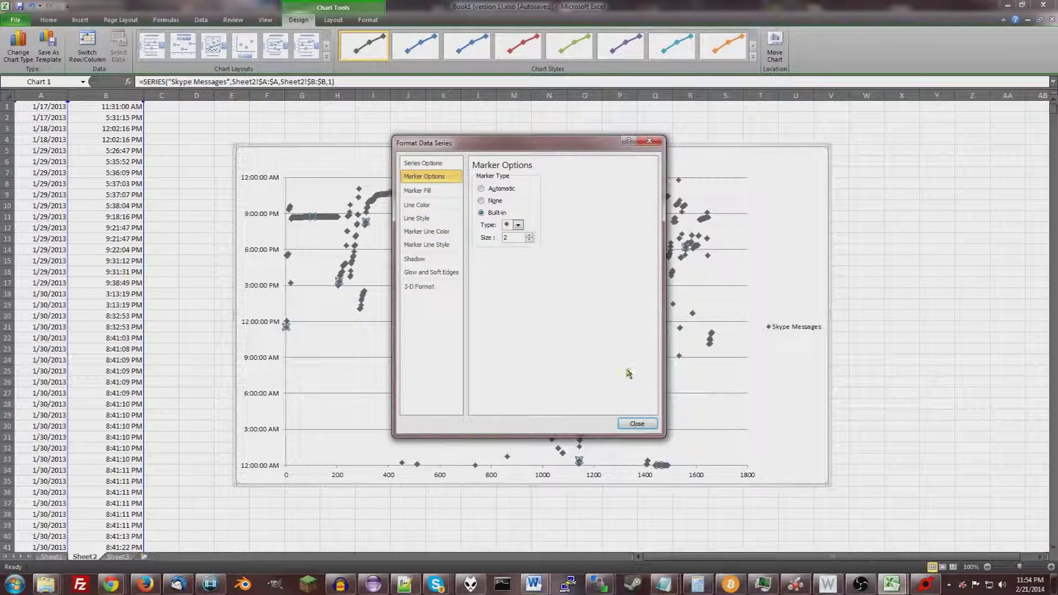
click(636, 423)
click(755, 366)
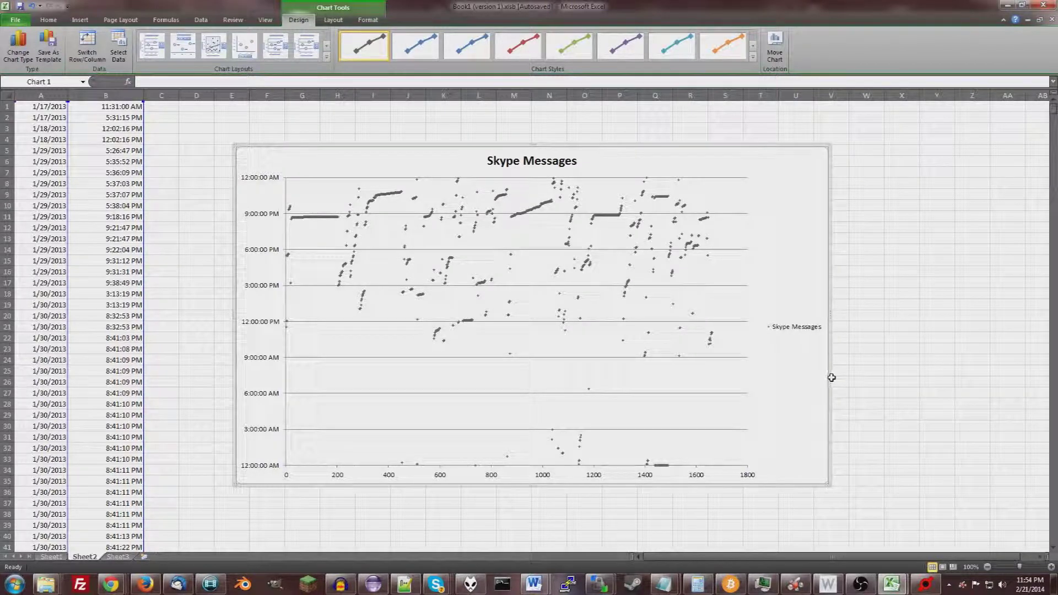
Step: Switch to Chrome and view the personal analytics article
mouse_move(111, 585)
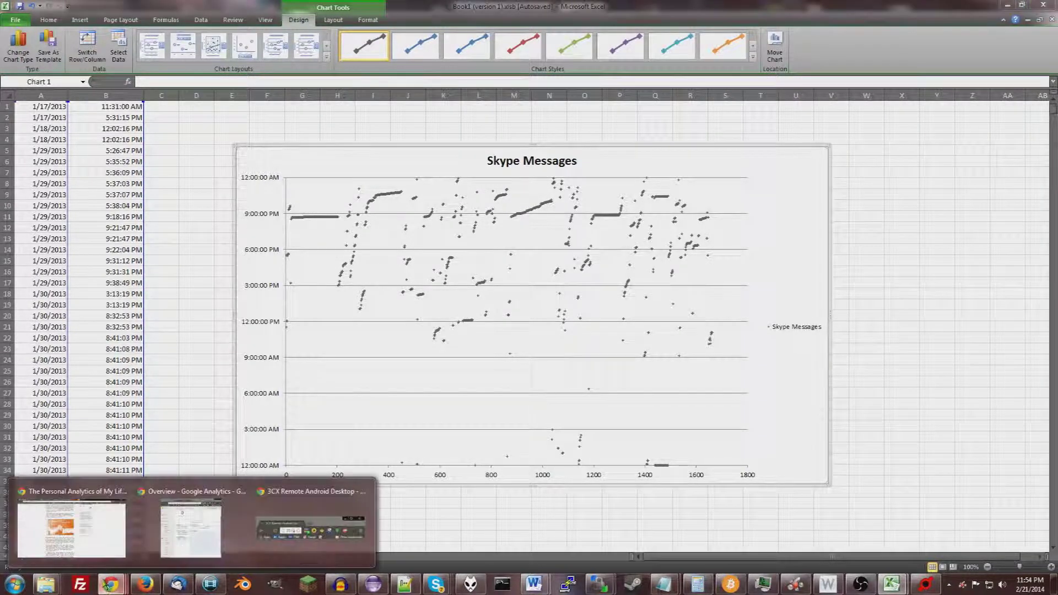
click(88, 532)
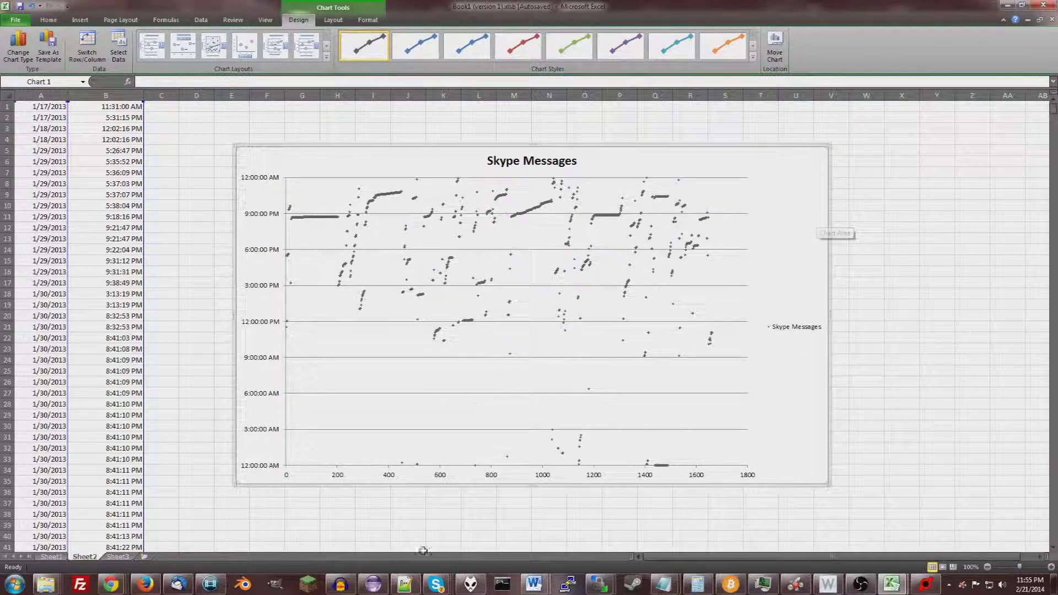
Step: Switch to Notepad++ and view the Mark search options for the exported conversation log
click(405, 584)
click(194, 46)
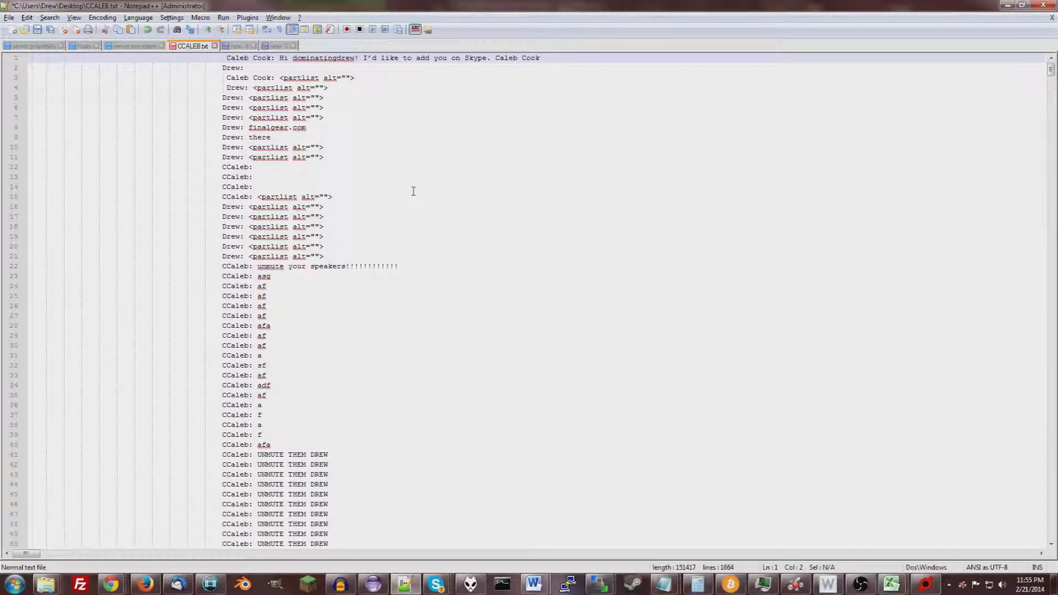
key(ctrl+f)
click(475, 220)
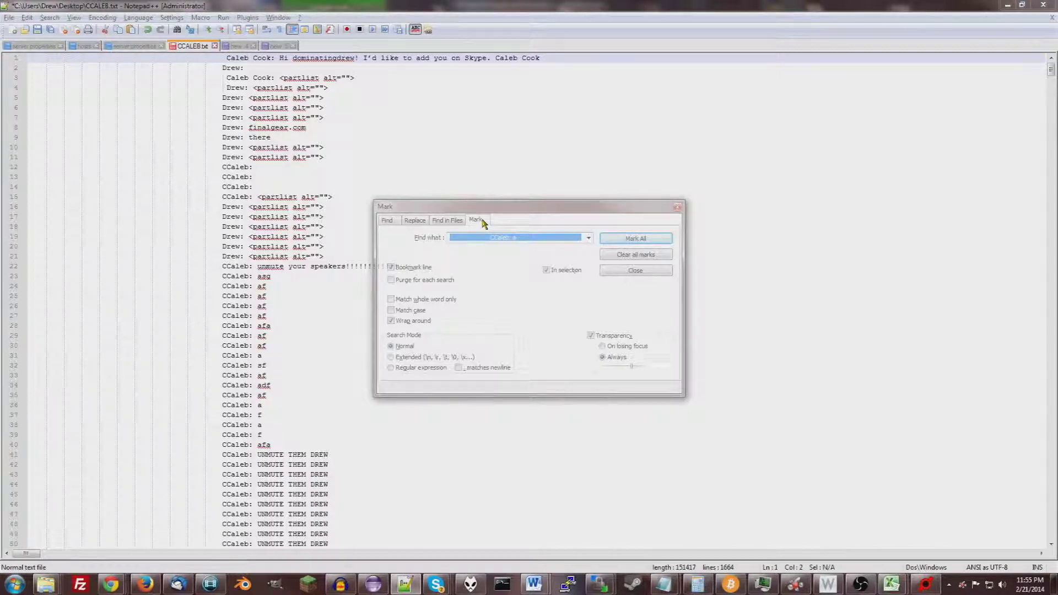
click(677, 206)
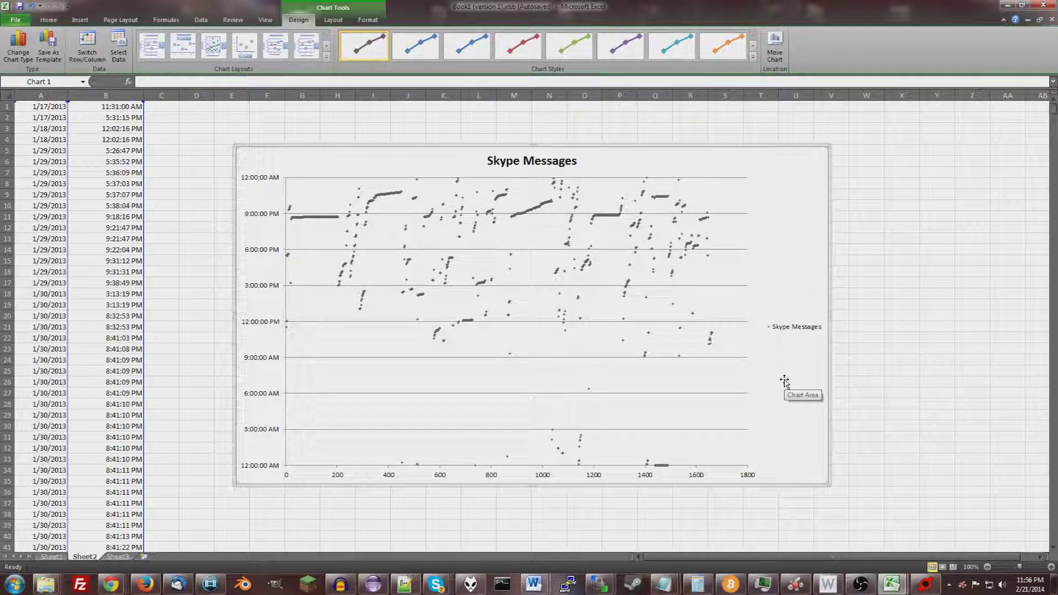
Step: Switch to Skype Log Viewer and try to save all conversations, backing out at the choice of destination folder
click(927, 585)
click(13, 19)
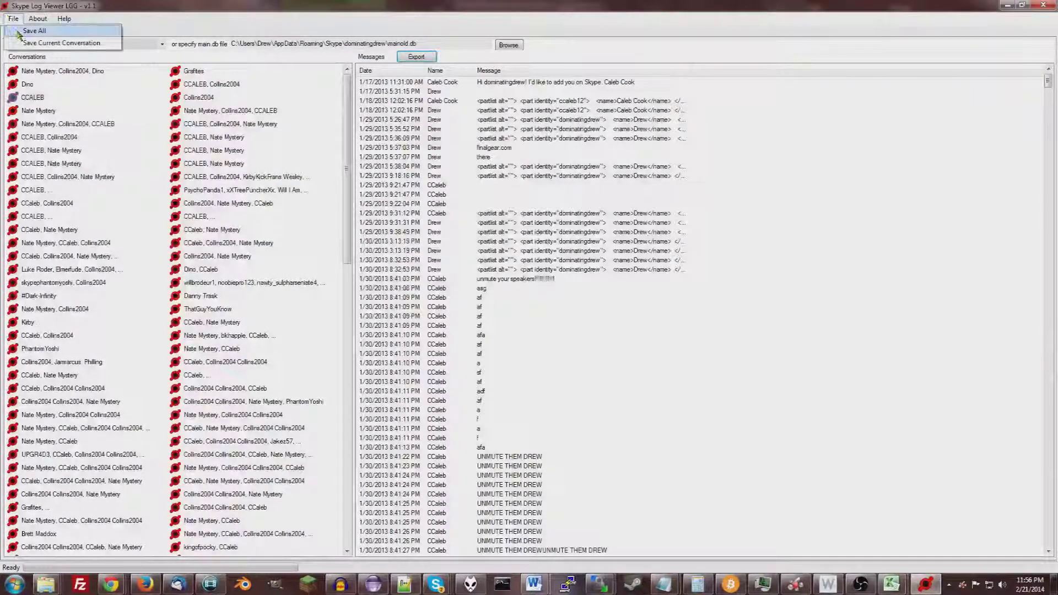
click(19, 32)
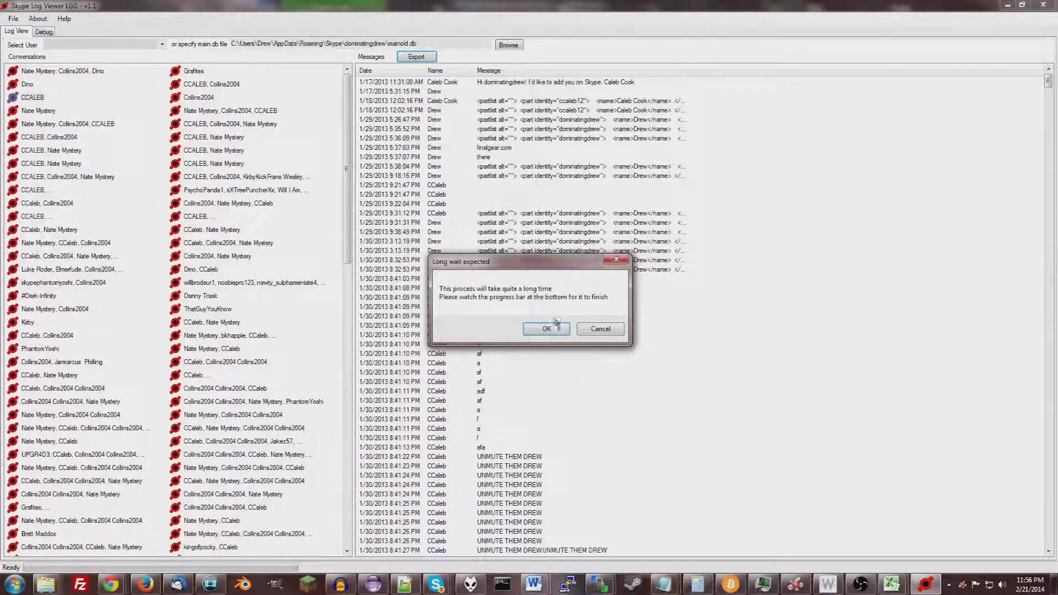
click(548, 329)
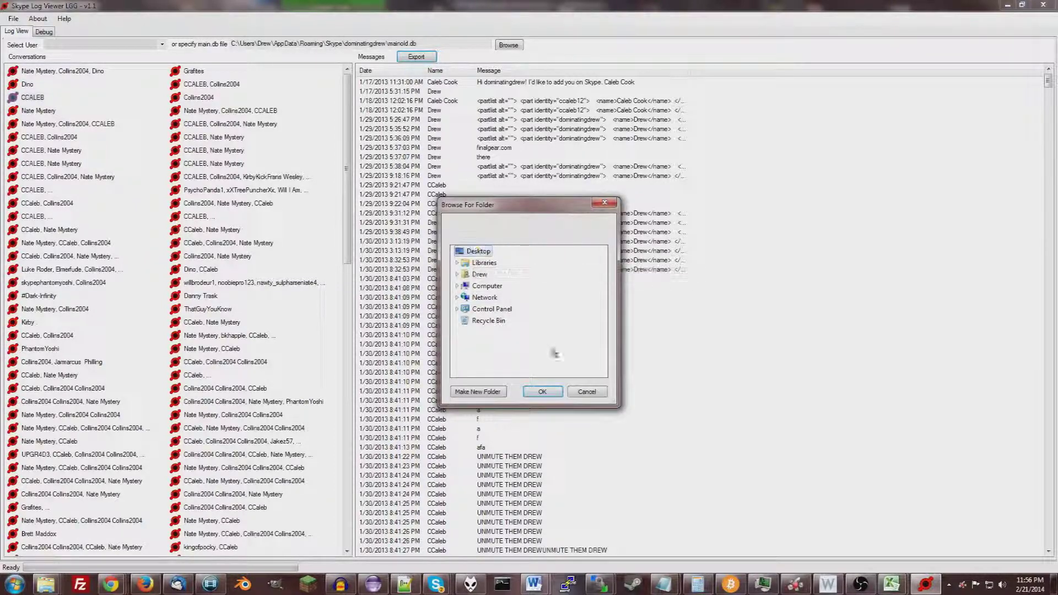
click(598, 392)
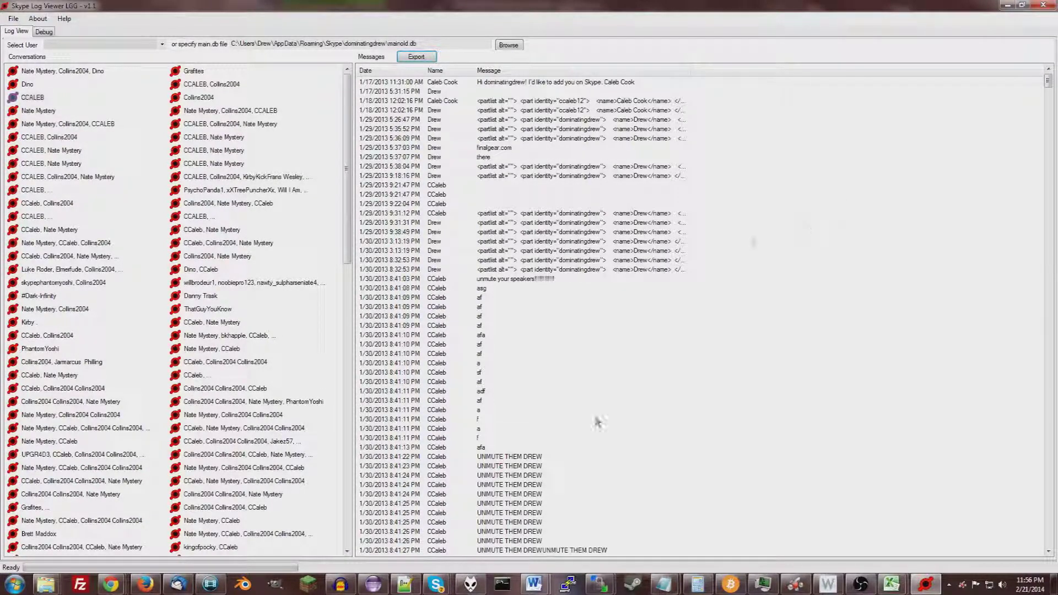
Step: Switch back to the Excel workbook to view the finished Skype Messages chart
mouse_move(417, 587)
mouse_move(891, 584)
click(826, 528)
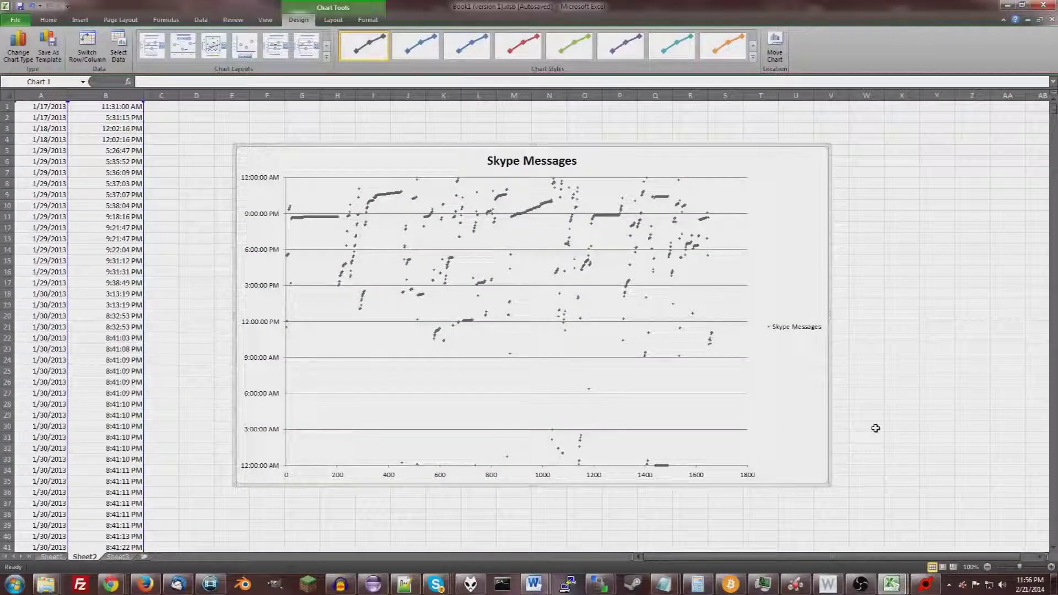